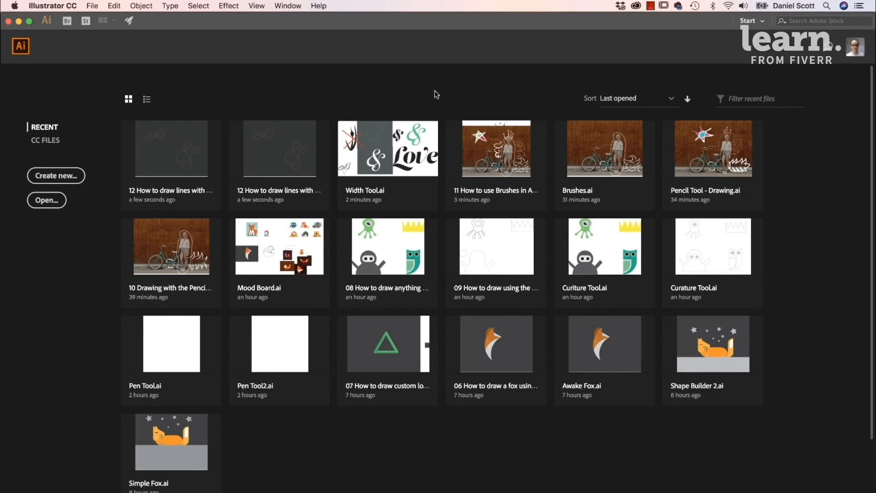
Open the file Width Tool.ai from the Exercise Files folder.
{"action": "left_click", "coordinate": [92, 6]}
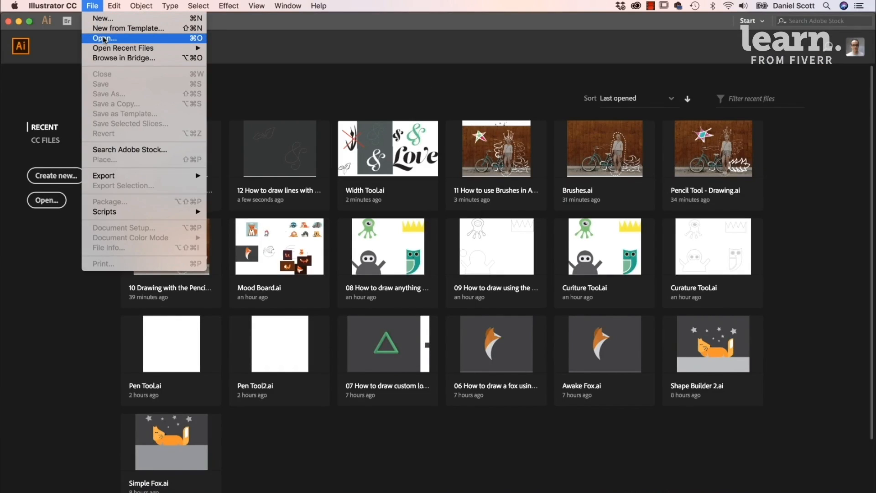
{"action": "left_click", "coordinate": [103, 36]}
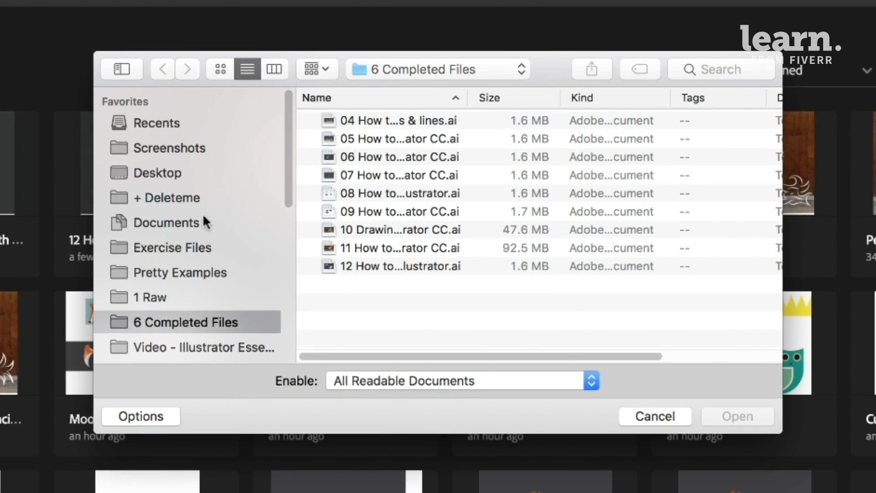
{"action": "left_click", "coordinate": [181, 247]}
{"action": "scroll", "coordinate": [456, 241], "scroll_direction": "down", "scroll_amount": 5}
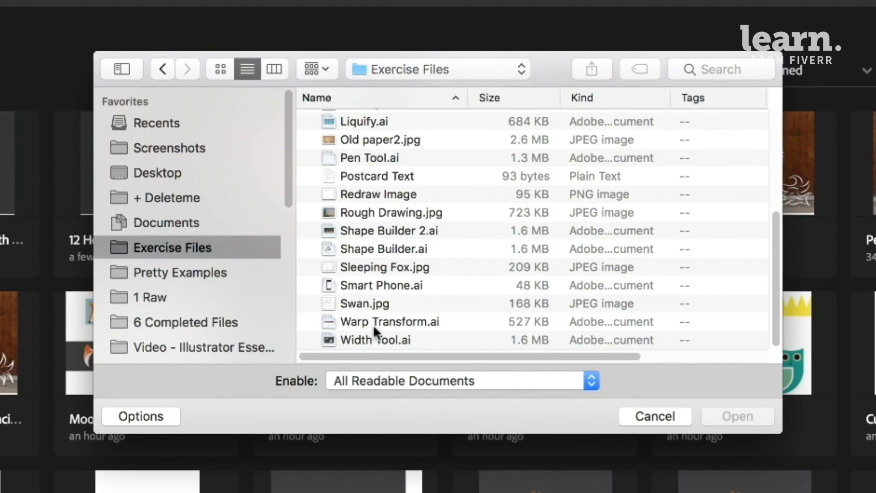
{"action": "left_click", "coordinate": [364, 339]}
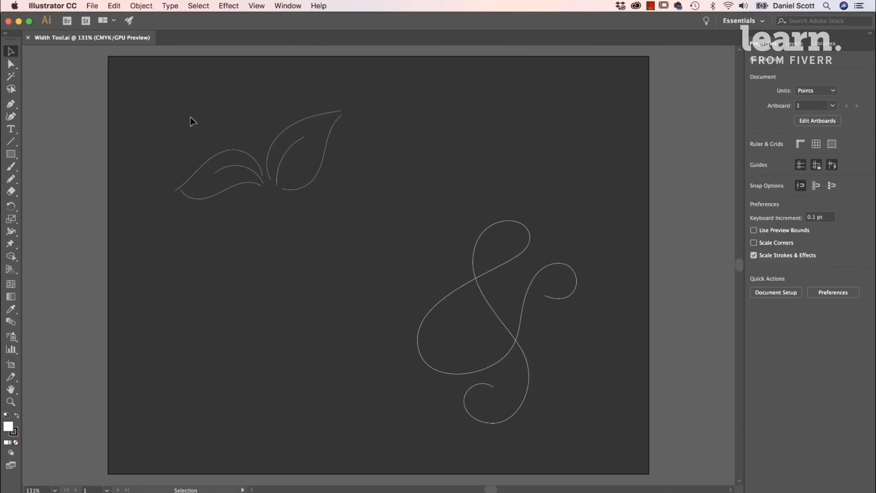
Set up the Pencil tool with no fill and a white 0.25 pt stroke for drawing beside the existing leaves.
{"action": "key", "text": "super+plus"}
{"action": "key", "text": "super+plus"}
{"action": "left_click_drag", "start_coordinate": [272, 140], "coordinate": [364, 242]}
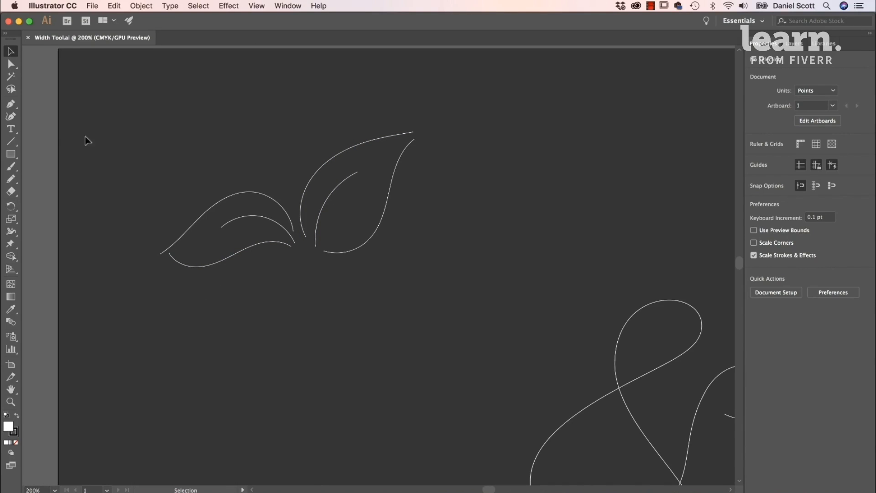
{"action": "left_click", "coordinate": [11, 179]}
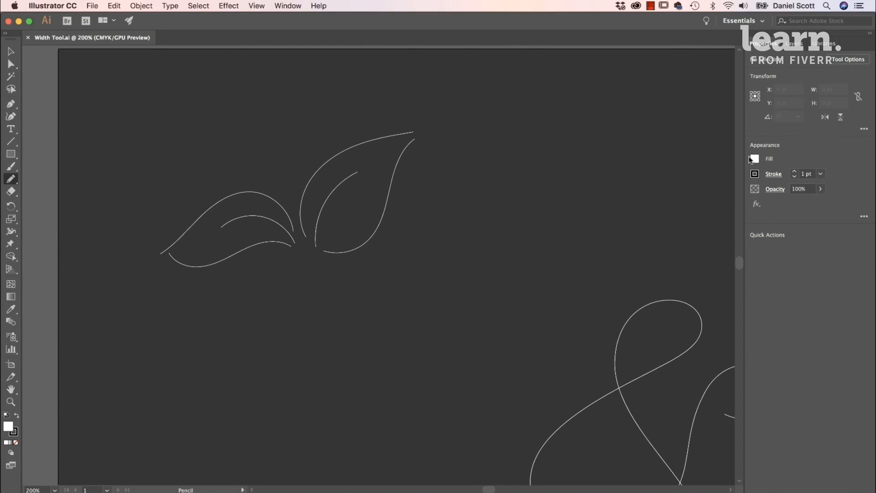
{"action": "left_click", "coordinate": [754, 159]}
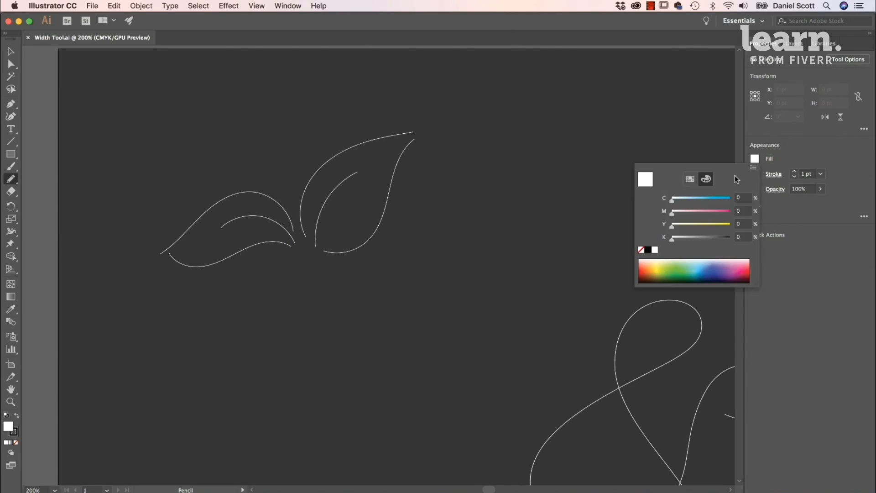
{"action": "left_click", "coordinate": [641, 251]}
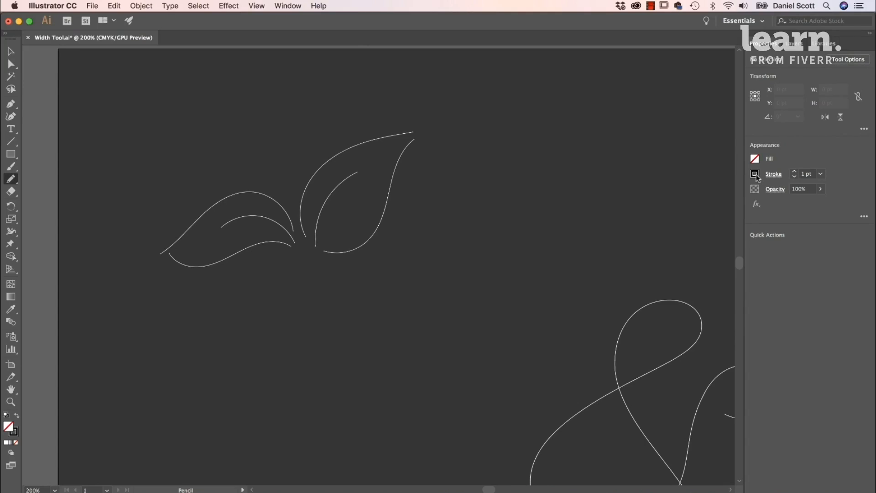
{"action": "left_click", "coordinate": [755, 174]}
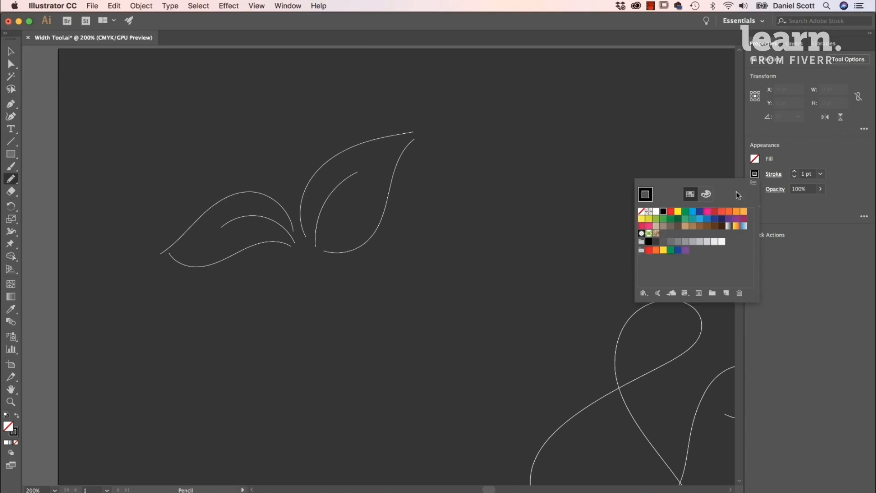
{"action": "left_click", "coordinate": [657, 212]}
{"action": "left_click", "coordinate": [820, 163]}
{"action": "left_click", "coordinate": [820, 174]}
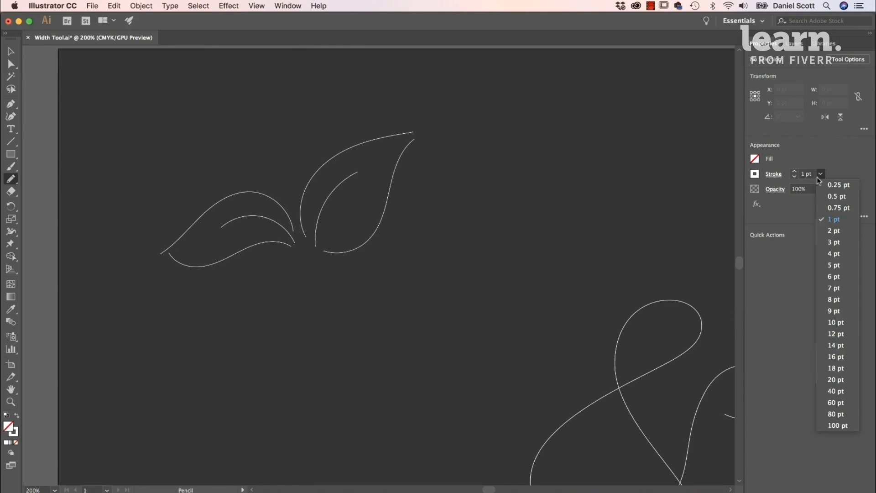
{"action": "left_click", "coordinate": [831, 184]}
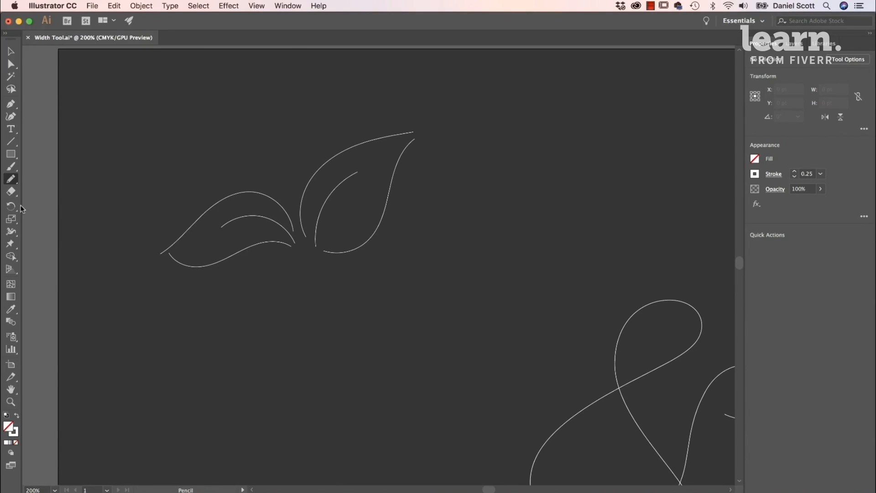
Accept the Pencil tool options with maximum smoothness and draw a third leaf below the other two, with two outer edges and a centre vein.
{"action": "double_click", "coordinate": [11, 179]}
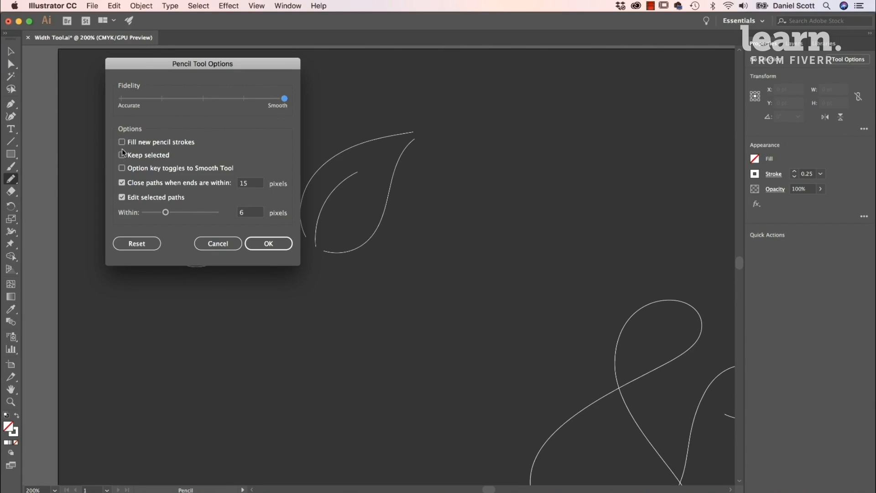
{"action": "left_click", "coordinate": [268, 243]}
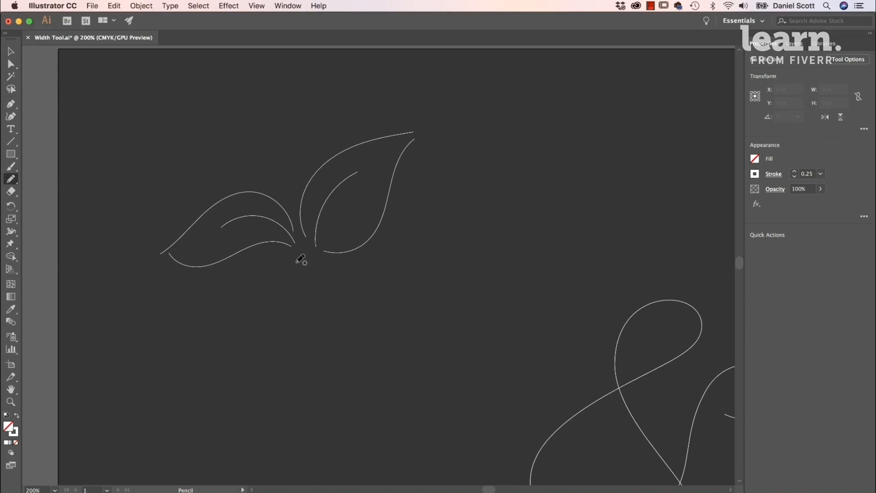
{"action": "mouse_move", "coordinate": [296, 262]}
{"action": "left_mouse_down"}
{"action": "mouse_move", "coordinate": [267, 266]}
{"action": "mouse_move", "coordinate": [247, 302]}
{"action": "mouse_move", "coordinate": [278, 381]}
{"action": "left_mouse_up"}
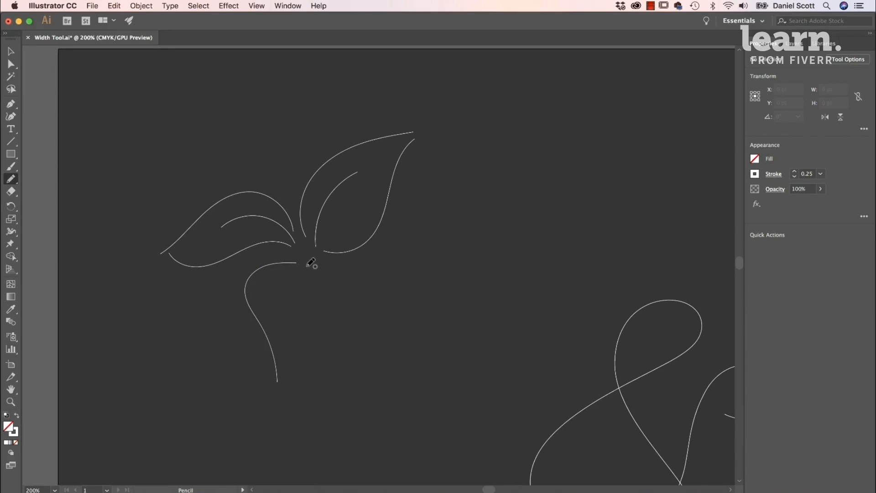
{"action": "left_click_drag", "start_coordinate": [332, 286], "coordinate": [291, 367]}
{"action": "left_click_drag", "start_coordinate": [293, 294], "coordinate": [287, 345]}
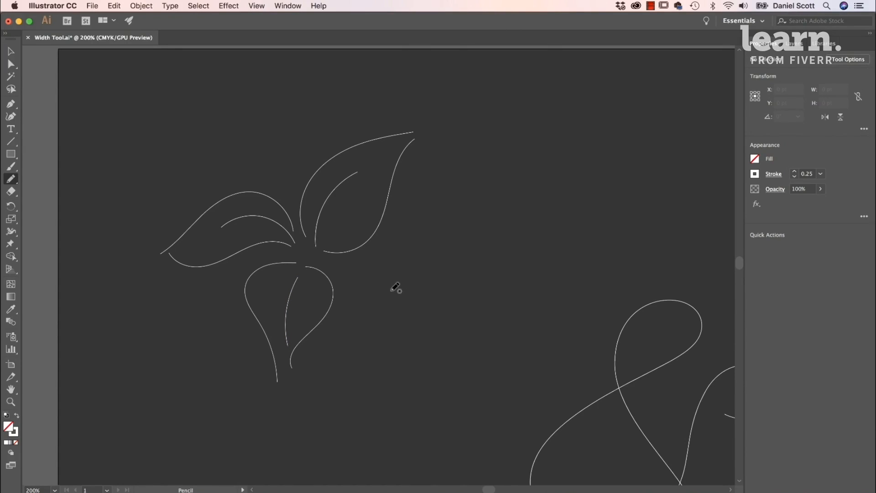
Select all the lines of the three leaves and set their stroke weight to 0.25 pt.
{"action": "left_click", "coordinate": [11, 51]}
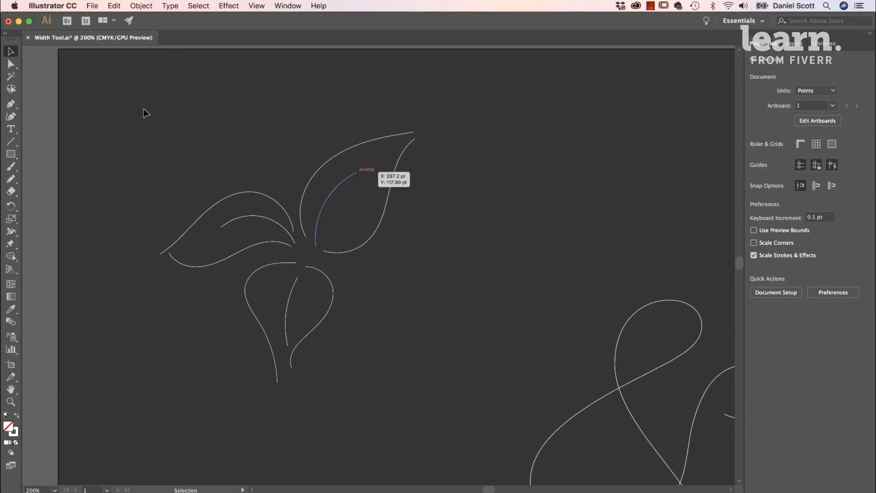
{"action": "left_click_drag", "start_coordinate": [133, 113], "coordinate": [418, 372]}
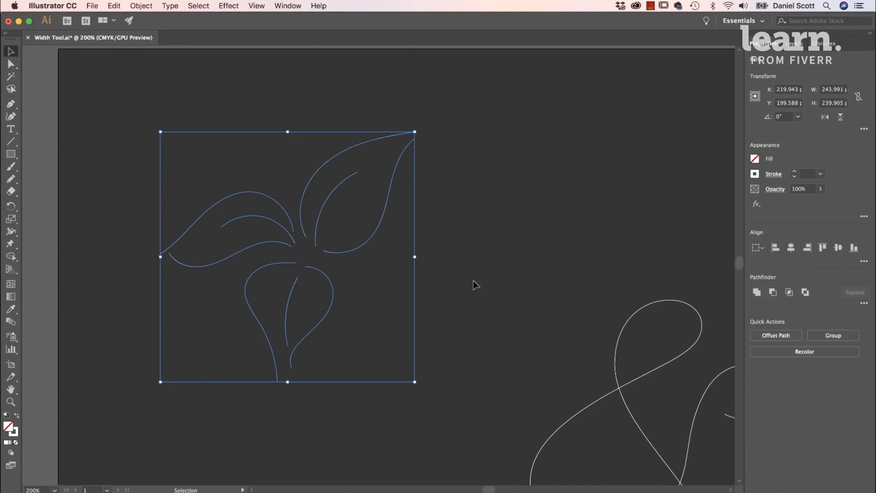
{"action": "left_click", "coordinate": [823, 176]}
{"action": "left_click", "coordinate": [833, 191]}
{"action": "left_click", "coordinate": [465, 195]}
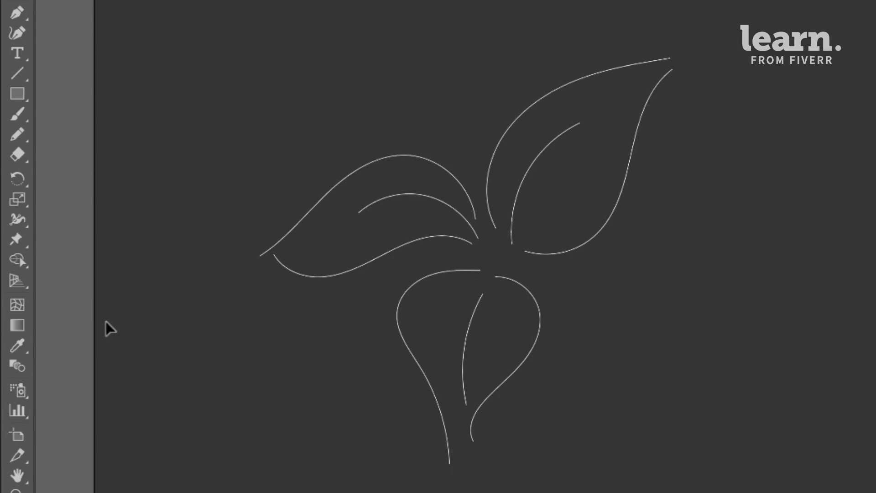
Widen the lower part of the upper-right leaf's right edge with the Width tool so it tapers towards both ends, and deselect it.
{"action": "left_click", "coordinate": [17, 223]}
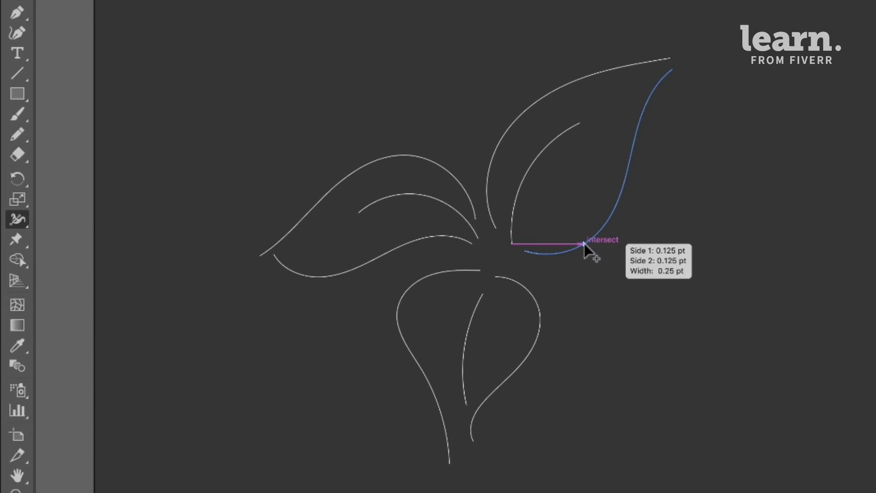
{"action": "scroll", "coordinate": [584, 246], "scroll_direction": "up", "scroll_amount": 3}
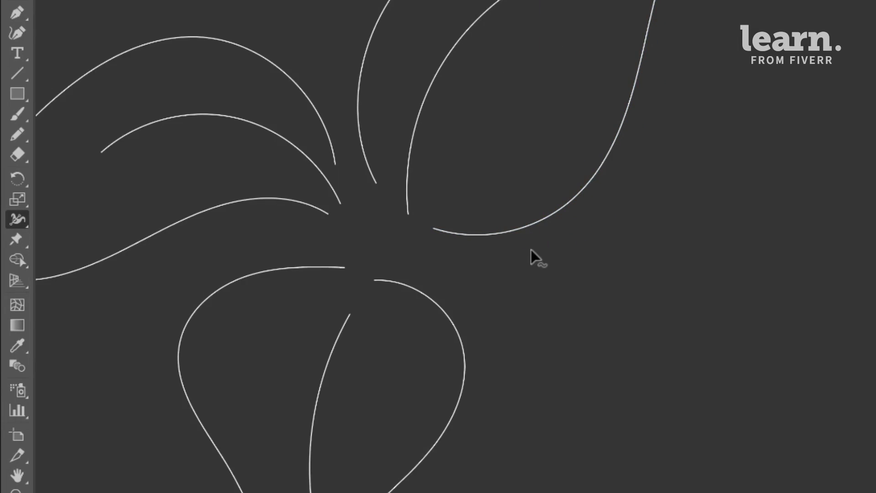
{"action": "scroll", "coordinate": [532, 254], "scroll_direction": "up", "scroll_amount": 5}
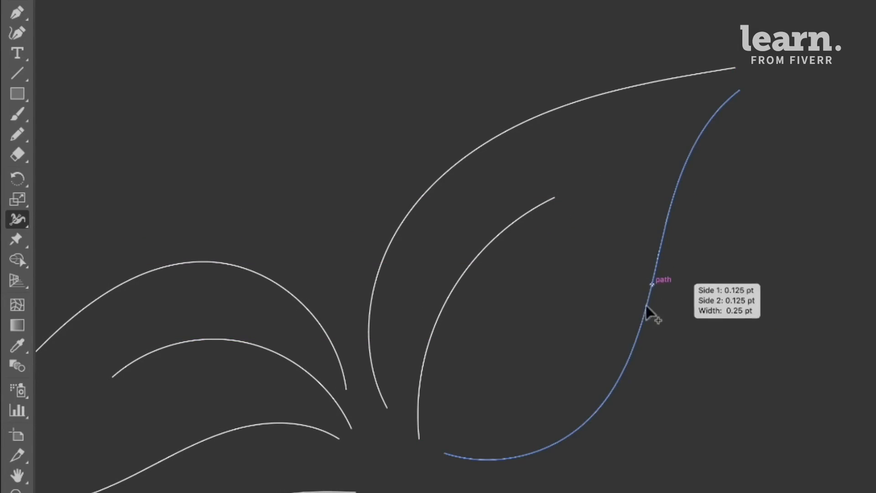
{"action": "left_click_drag", "start_coordinate": [571, 440], "coordinate": [573, 440]}
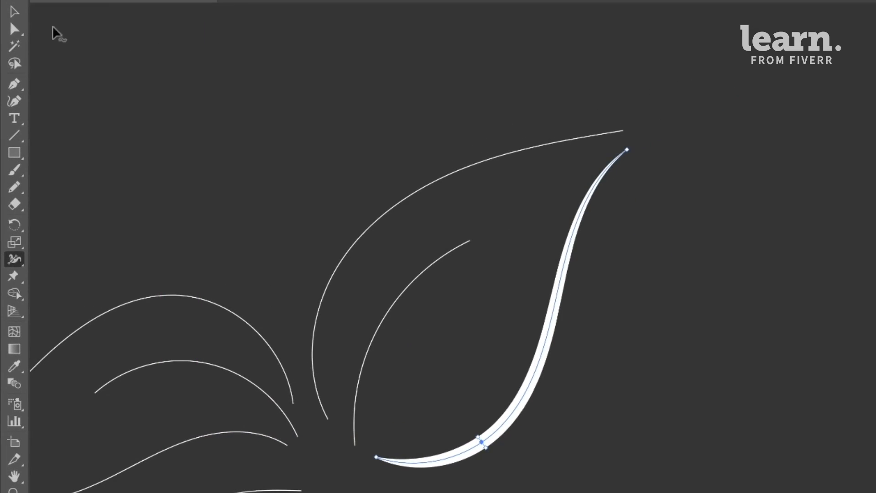
{"action": "left_click", "coordinate": [20, 13]}
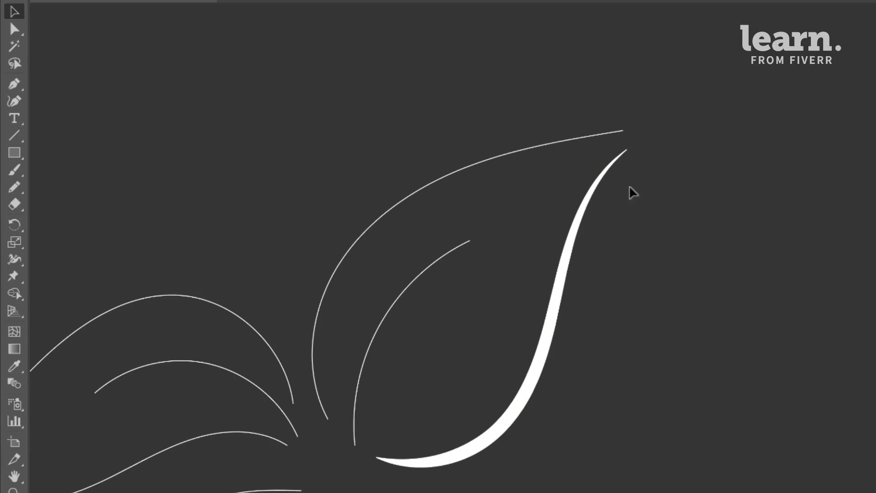
Widen the upper-right leaf's left edge and its centre vein with the Width tool, tapering both lines at their ends.
{"action": "left_click_drag", "start_coordinate": [442, 118], "coordinate": [495, 178]}
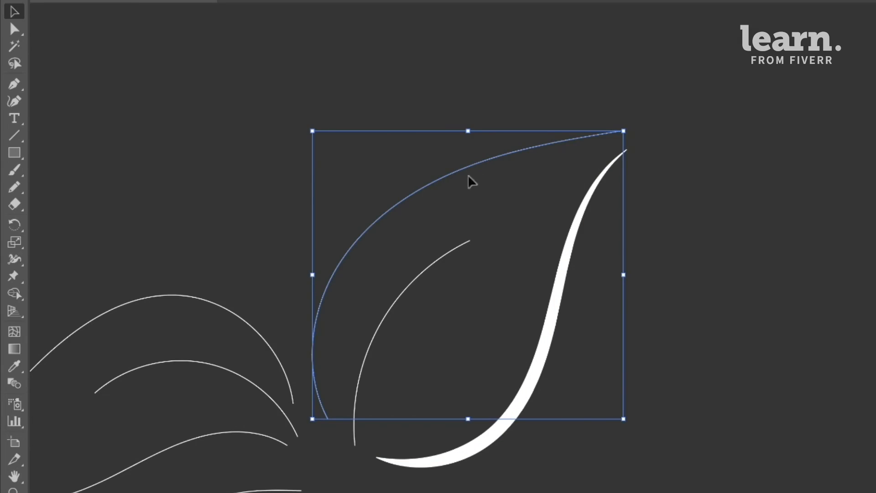
{"action": "left_click", "coordinate": [415, 93]}
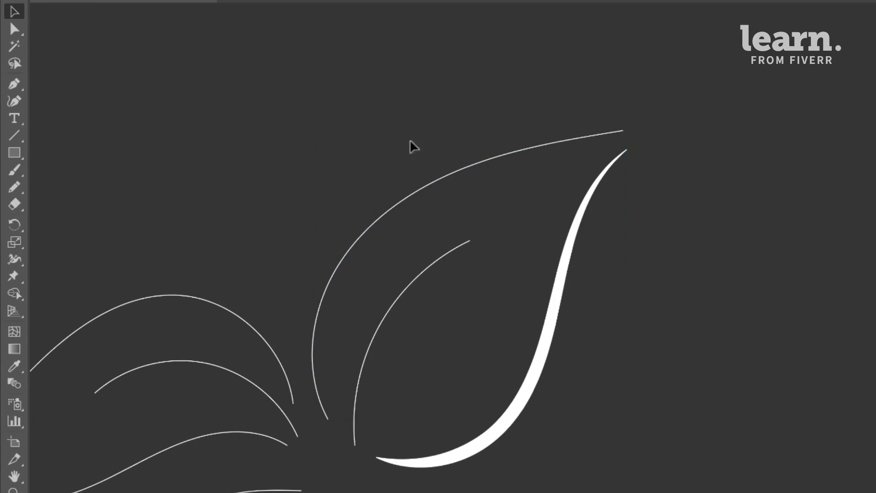
{"action": "left_click", "coordinate": [14, 260]}
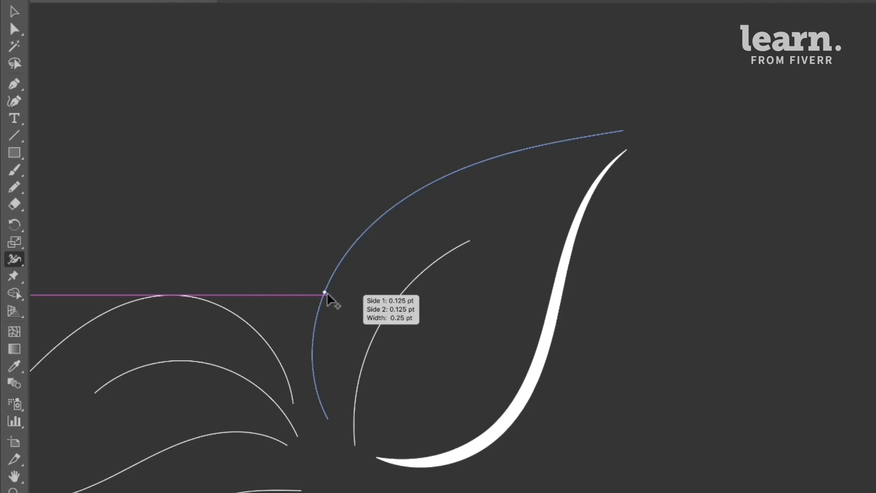
{"action": "left_click_drag", "start_coordinate": [326, 294], "coordinate": [333, 300]}
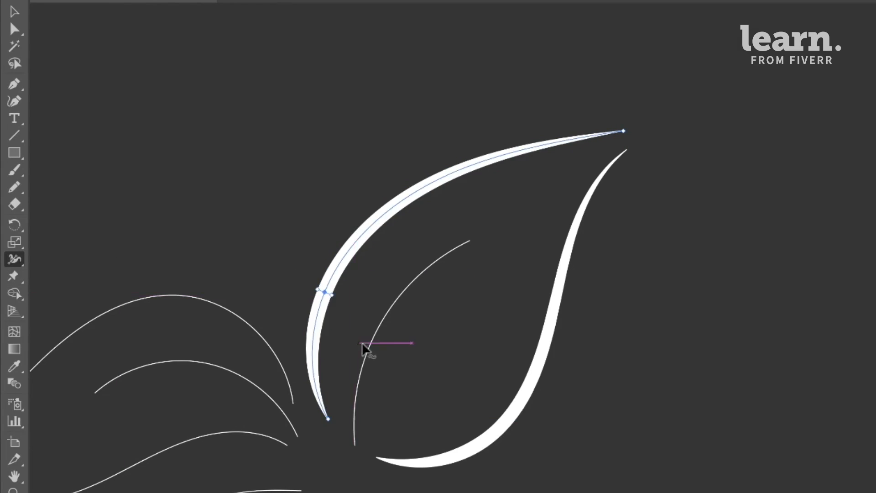
{"action": "mouse_move", "coordinate": [364, 346]}
{"action": "left_mouse_down"}
{"action": "mouse_move", "coordinate": [377, 359]}
{"action": "mouse_move", "coordinate": [461, 198]}
{"action": "left_mouse_up"}
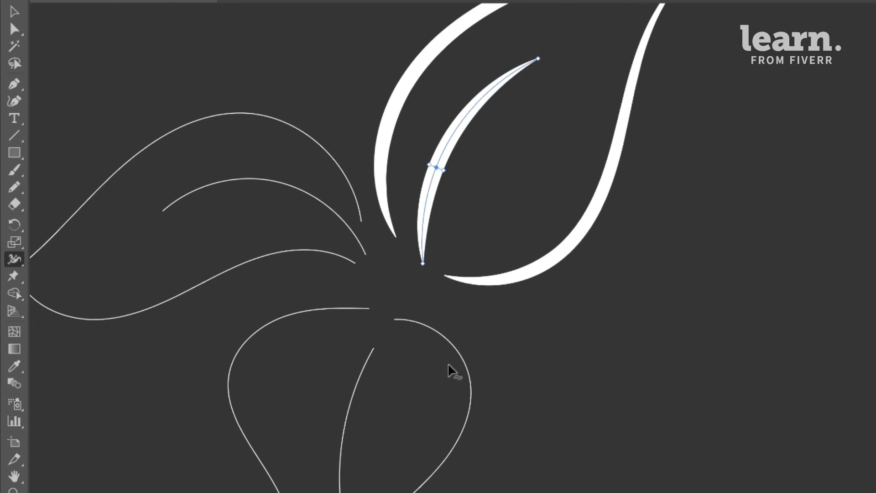
Widen the bottom leaf's right edge, left edge and centre vein with the Width tool.
{"action": "left_click_drag", "start_coordinate": [458, 357], "coordinate": [454, 360]}
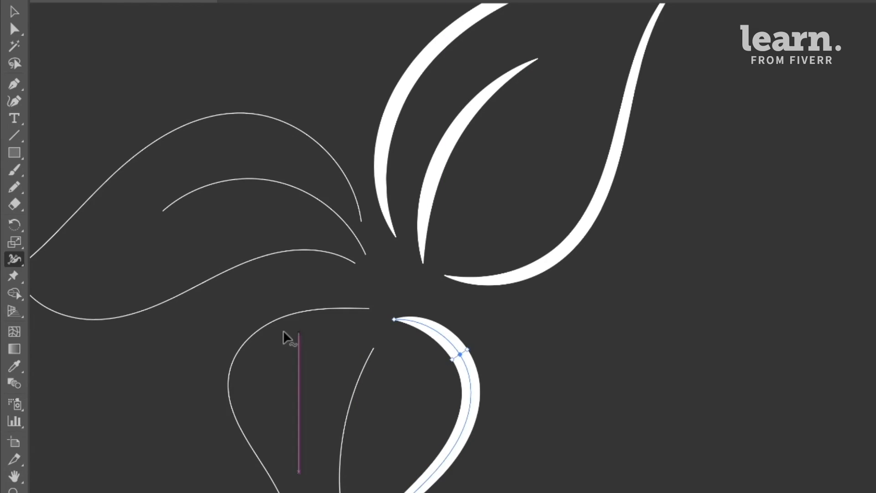
{"action": "left_click_drag", "start_coordinate": [272, 328], "coordinate": [286, 351]}
{"action": "left_click_drag", "start_coordinate": [349, 409], "coordinate": [358, 408]}
Widen the left leaf's lower edge, centre vein and upper edge with the Width tool, and deselect the artwork.
{"action": "left_click_drag", "start_coordinate": [287, 253], "coordinate": [288, 259]}
{"action": "left_click_drag", "start_coordinate": [274, 185], "coordinate": [272, 191]}
{"action": "left_click_drag", "start_coordinate": [284, 124], "coordinate": [287, 131]}
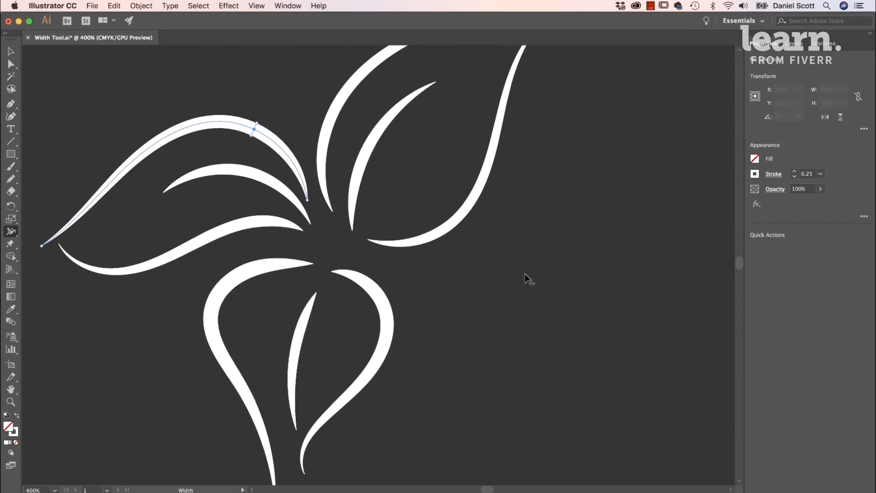
{"action": "key", "text": "super+minus"}
{"action": "key", "text": "super+minus"}
{"action": "key", "text": "super+minus"}
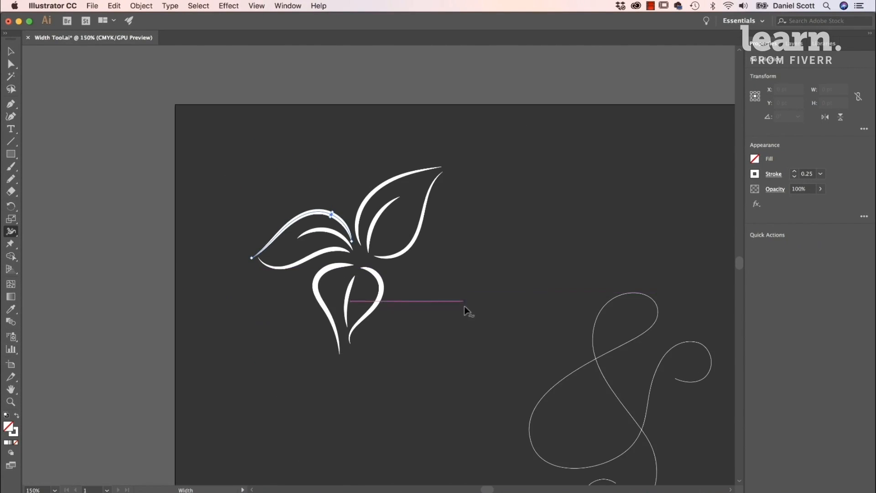
{"action": "key", "text": "v"}
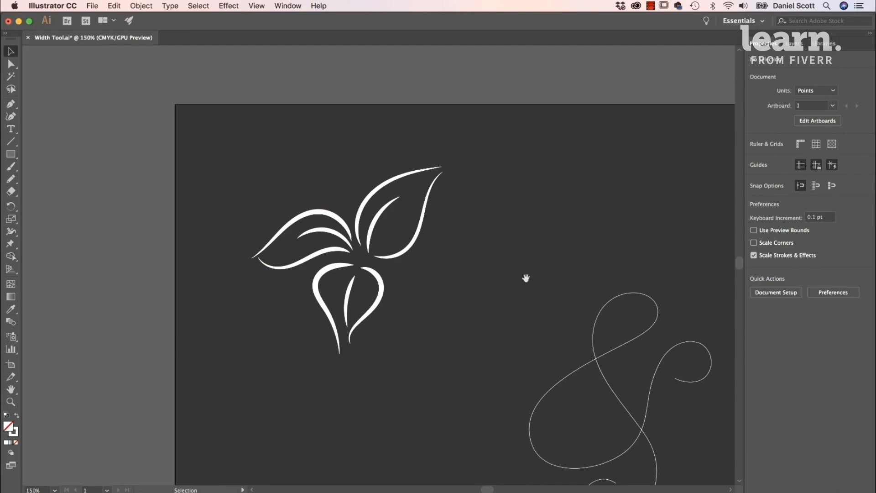
Select the ampersand path and widen its upper loop's right side to about 13.6 pt with the Width tool.
{"action": "left_click_drag", "start_coordinate": [526, 278], "coordinate": [447, 234]}
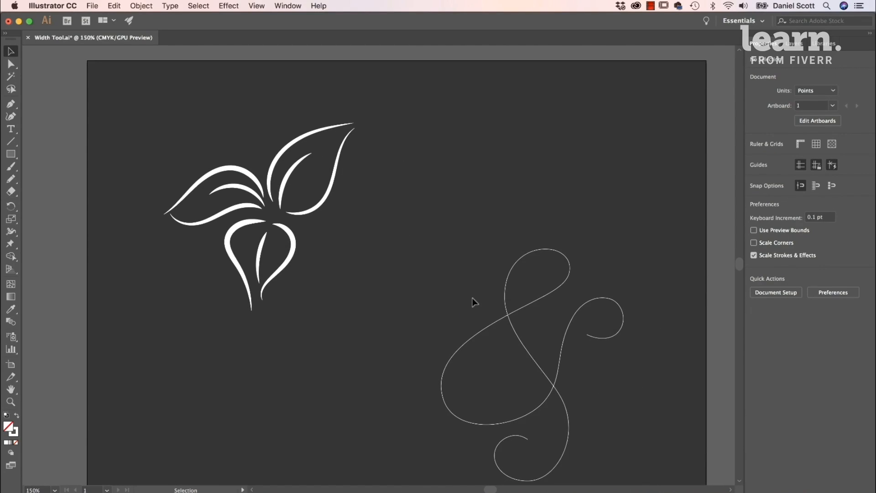
{"action": "key", "text": "super+plus"}
{"action": "key", "text": "super+plus"}
{"action": "left_click_drag", "start_coordinate": [518, 305], "coordinate": [428, 248]}
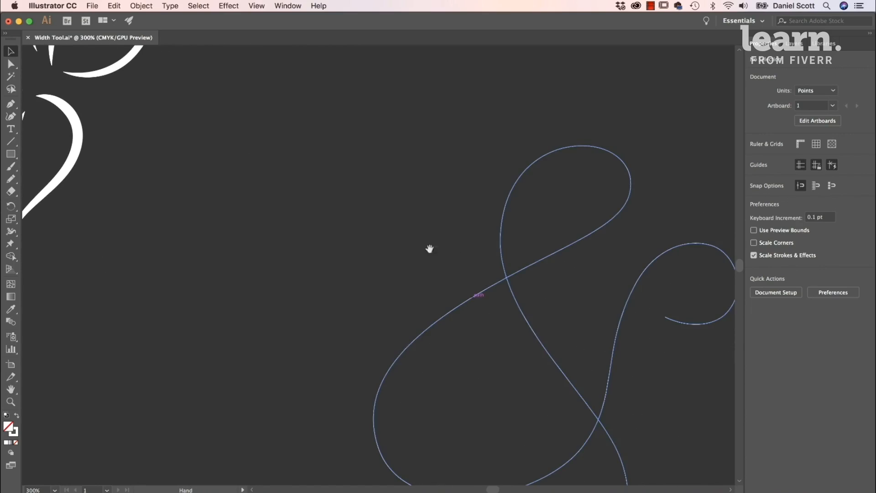
{"action": "left_click", "coordinate": [535, 327]}
{"action": "left_click_drag", "start_coordinate": [616, 307], "coordinate": [522, 256]}
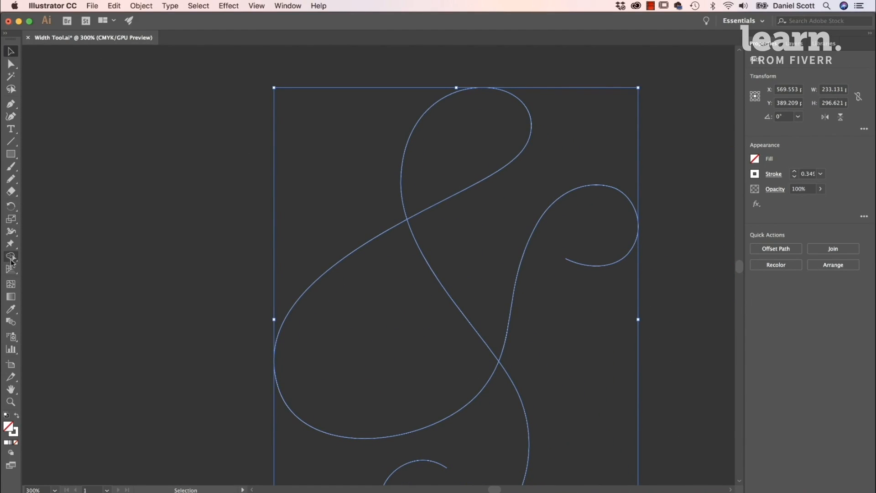
{"action": "left_click", "coordinate": [12, 232]}
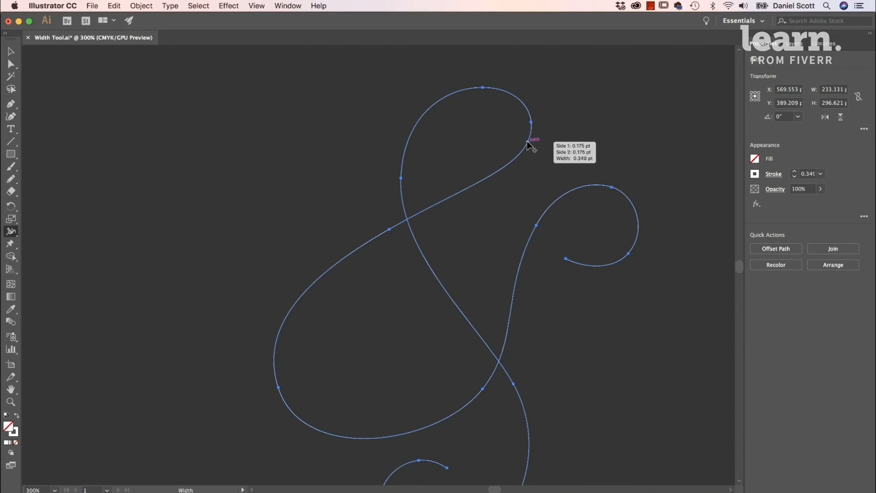
{"action": "left_click_drag", "start_coordinate": [530, 142], "coordinate": [537, 147]}
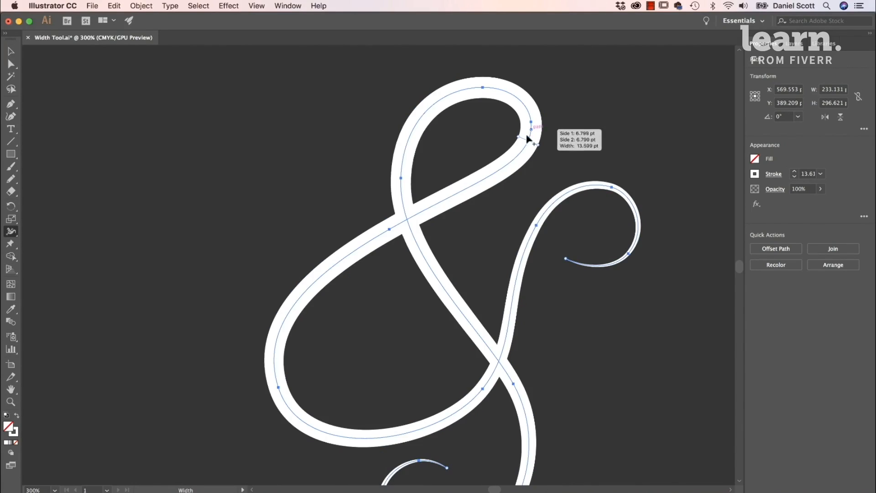
Thin the stroke at the top of the ampersand's upper loop and widen its central diagonal to about 17.3 pt.
{"action": "key", "text": "space"}
{"action": "left_click_drag", "start_coordinate": [561, 339], "coordinate": [505, 305]}
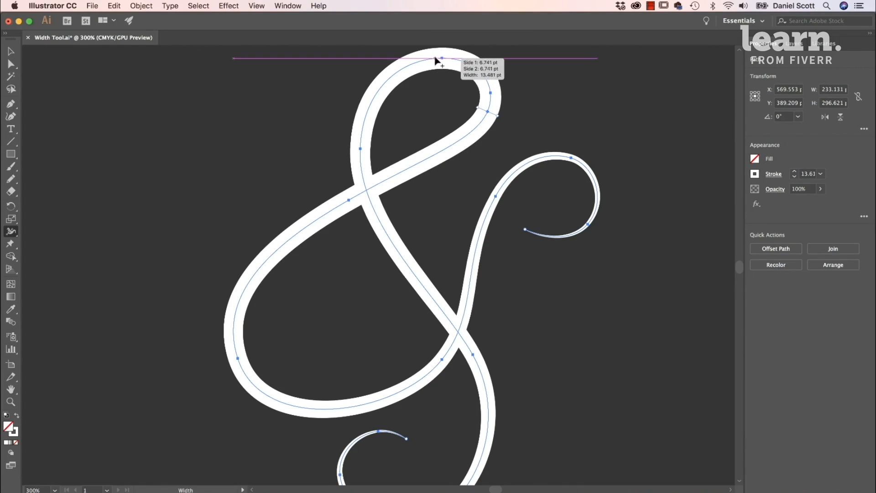
{"action": "scroll", "coordinate": [452, 79], "scroll_direction": "up", "scroll_amount": 2}
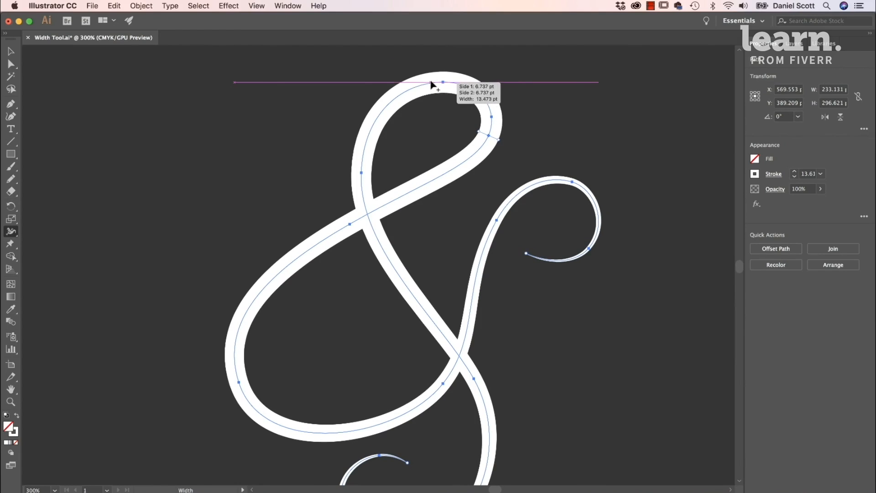
{"action": "mouse_move", "coordinate": [431, 83]}
{"action": "left_mouse_down"}
{"action": "mouse_move", "coordinate": [433, 99]}
{"action": "mouse_move", "coordinate": [434, 58]}
{"action": "left_mouse_up"}
{"action": "left_click_drag", "start_coordinate": [435, 111], "coordinate": [432, 83]}
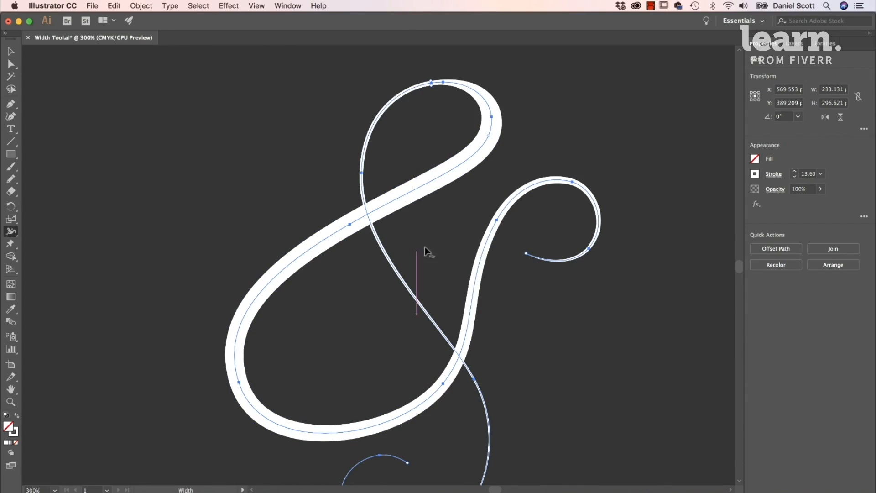
{"action": "left_click_drag", "start_coordinate": [397, 270], "coordinate": [384, 277]}
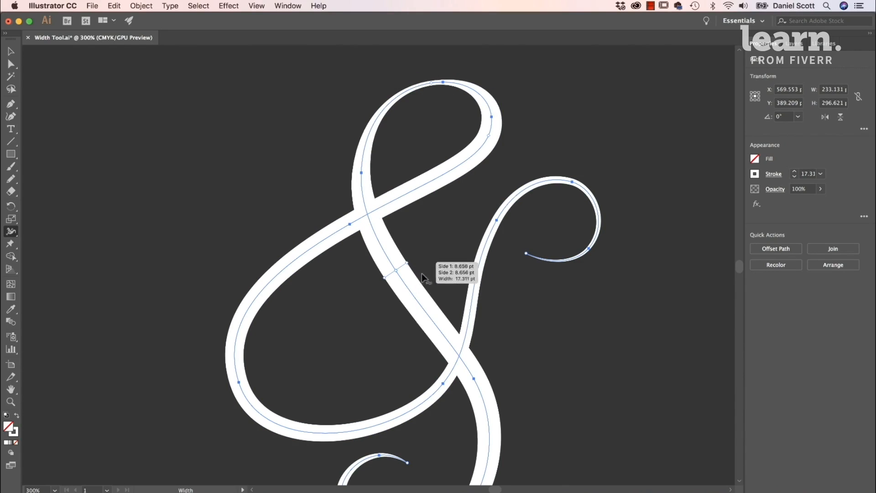
Thicken the ampersand's lower tail curl while thinning the bottom bend, and widen the large left bowl to about 25 pt.
{"action": "scroll", "coordinate": [458, 120], "scroll_direction": "down", "scroll_amount": 5}
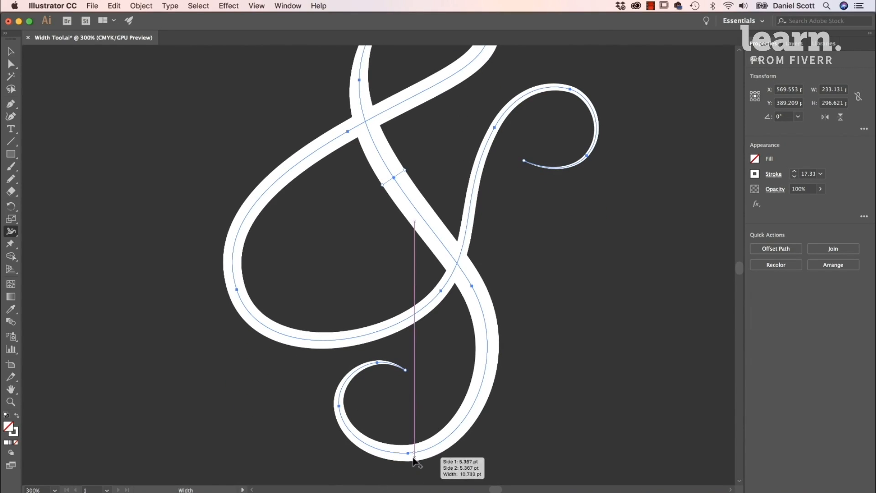
{"action": "left_click_drag", "start_coordinate": [417, 456], "coordinate": [353, 412]}
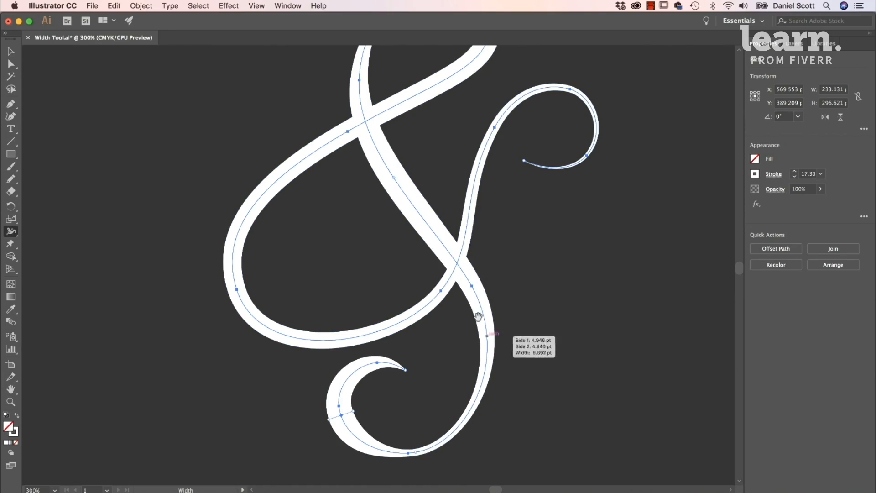
{"action": "scroll", "coordinate": [374, 223], "scroll_direction": "up", "scroll_amount": 5}
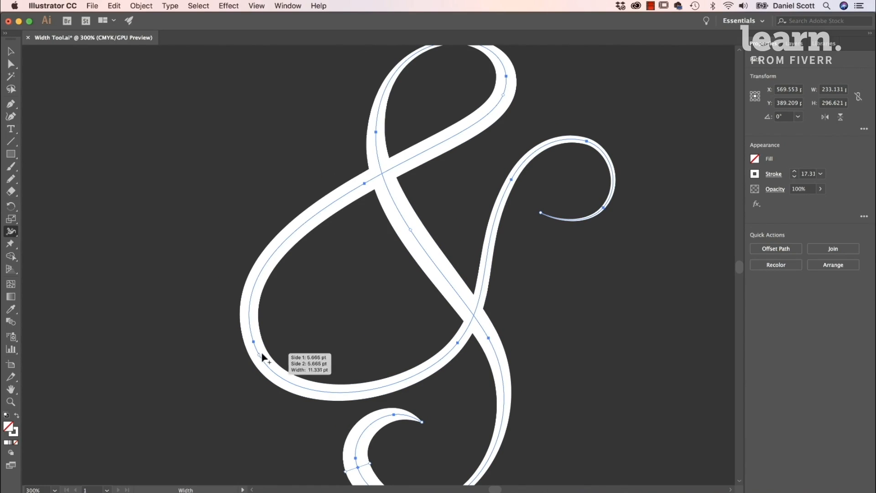
{"action": "left_click_drag", "start_coordinate": [259, 356], "coordinate": [280, 353]}
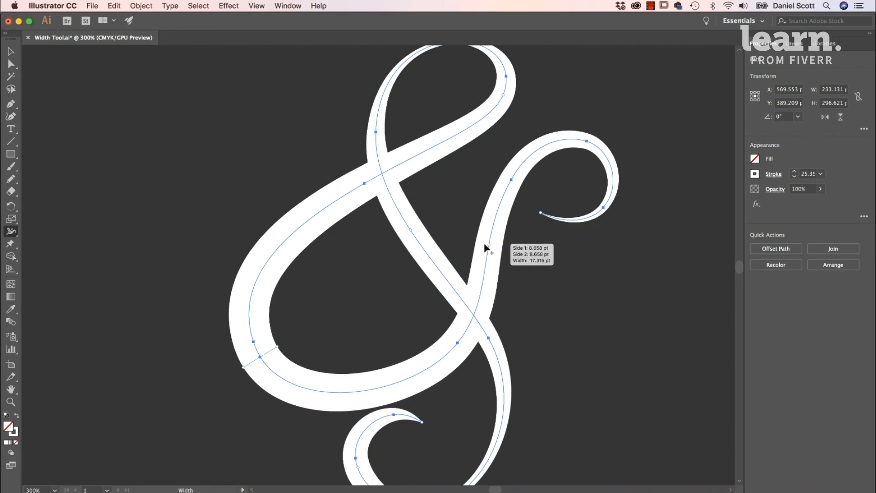
Narrow the ampersand's right stem just above the crossing and thicken the right curl, shifting the curl's width point slightly upward.
{"action": "left_click_drag", "start_coordinate": [489, 271], "coordinate": [492, 272]}
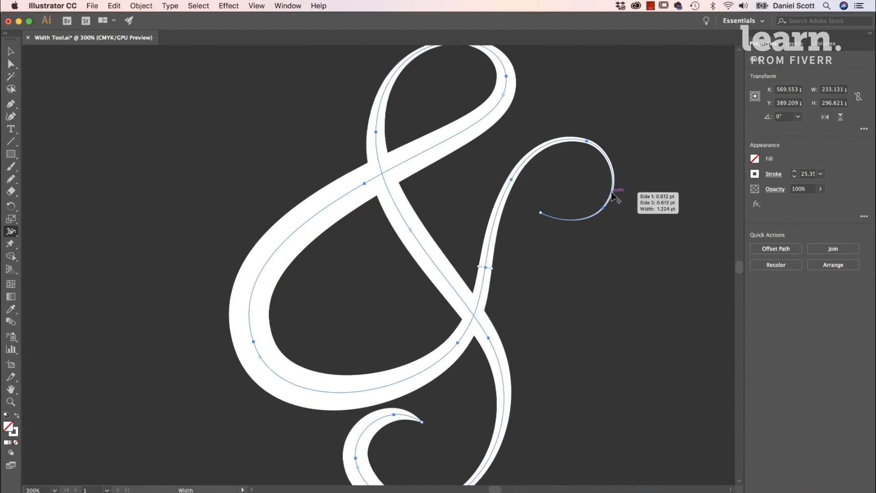
{"action": "left_click_drag", "start_coordinate": [612, 191], "coordinate": [597, 187]}
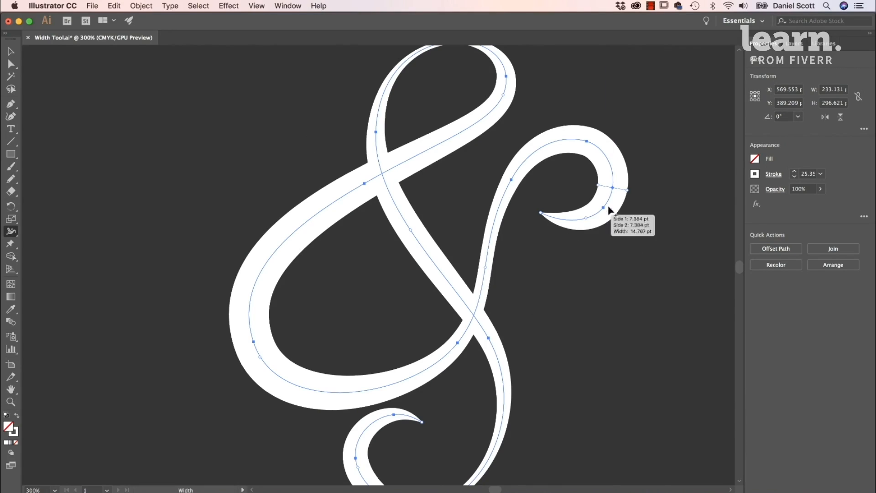
{"action": "mouse_move", "coordinate": [612, 188]}
{"action": "left_mouse_down"}
{"action": "mouse_move", "coordinate": [589, 144]}
{"action": "mouse_move", "coordinate": [539, 160]}
{"action": "mouse_move", "coordinate": [520, 227]}
{"action": "mouse_move", "coordinate": [484, 194]}
{"action": "mouse_move", "coordinate": [493, 285]}
{"action": "mouse_move", "coordinate": [531, 159]}
{"action": "mouse_move", "coordinate": [591, 145]}
{"action": "mouse_move", "coordinate": [613, 177]}
{"action": "left_mouse_up"}
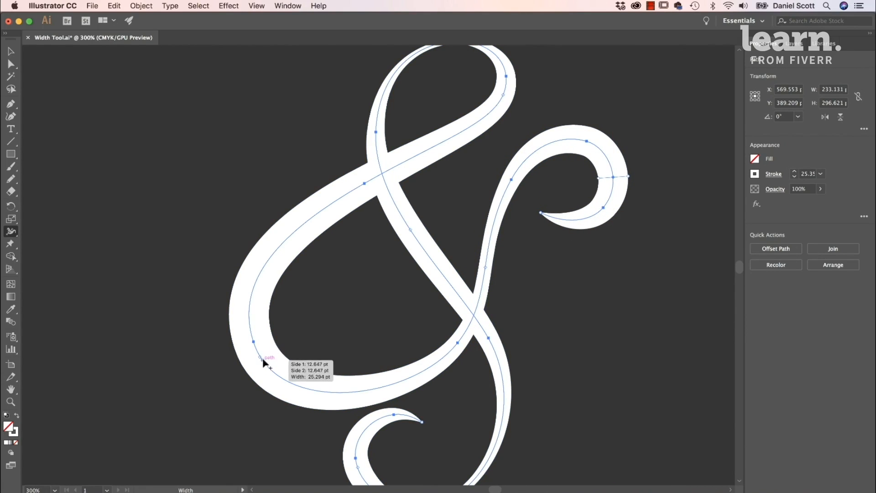
Widen the ampersand's large left bowl further from its existing width point.
{"action": "mouse_move", "coordinate": [261, 358]}
{"action": "left_mouse_down"}
{"action": "mouse_move", "coordinate": [279, 375]}
{"action": "mouse_move", "coordinate": [401, 369]}
{"action": "mouse_move", "coordinate": [426, 358]}
{"action": "mouse_move", "coordinate": [372, 372]}
{"action": "mouse_move", "coordinate": [275, 355]}
{"action": "mouse_move", "coordinate": [306, 336]}
{"action": "mouse_move", "coordinate": [289, 343]}
{"action": "left_mouse_up"}
{"action": "left_click_drag", "start_coordinate": [244, 372], "coordinate": [208, 400]}
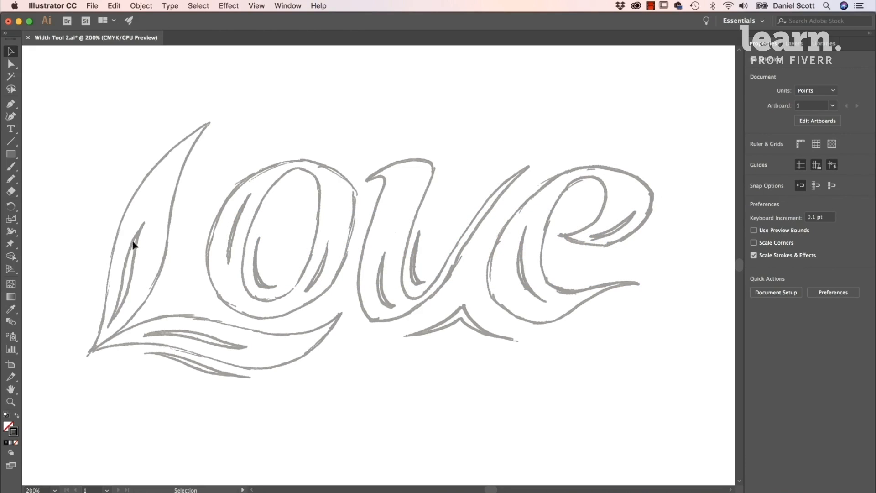
Choose the Curvature tool for tracing the Love sketch and set the stroke weight to 1 pt.
{"action": "left_click", "coordinate": [16, 119]}
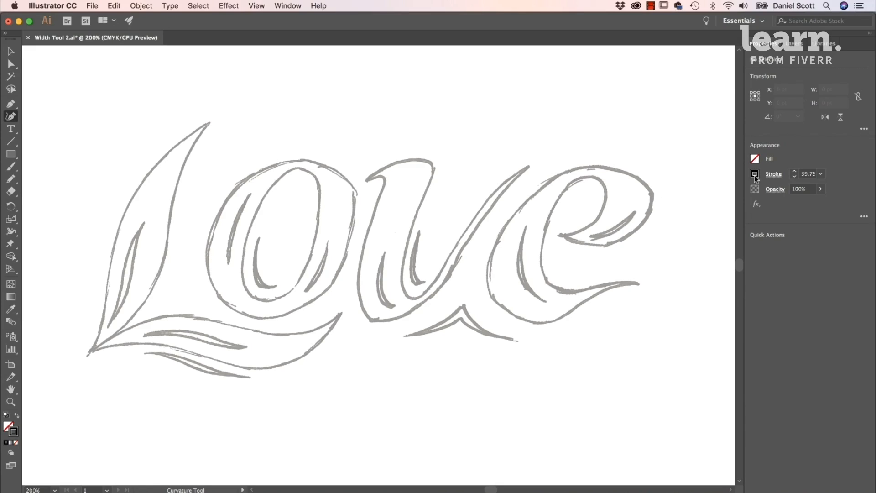
{"action": "left_click", "coordinate": [820, 174]}
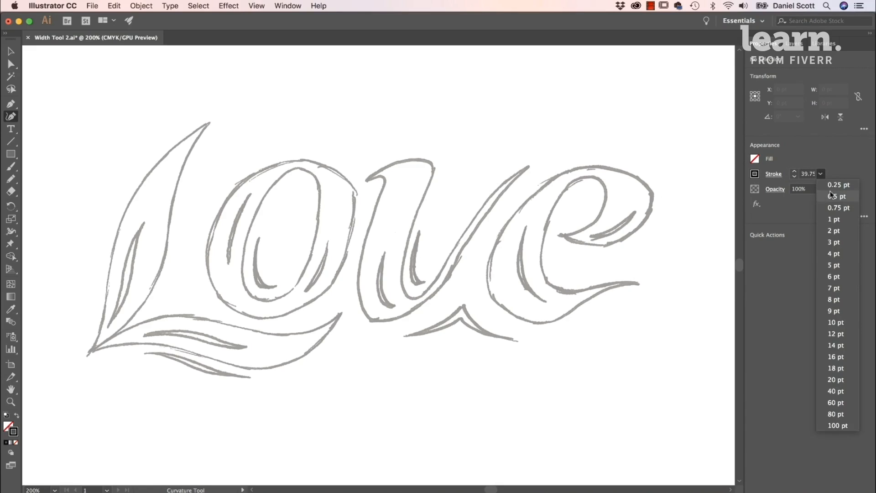
{"action": "left_click", "coordinate": [833, 219]}
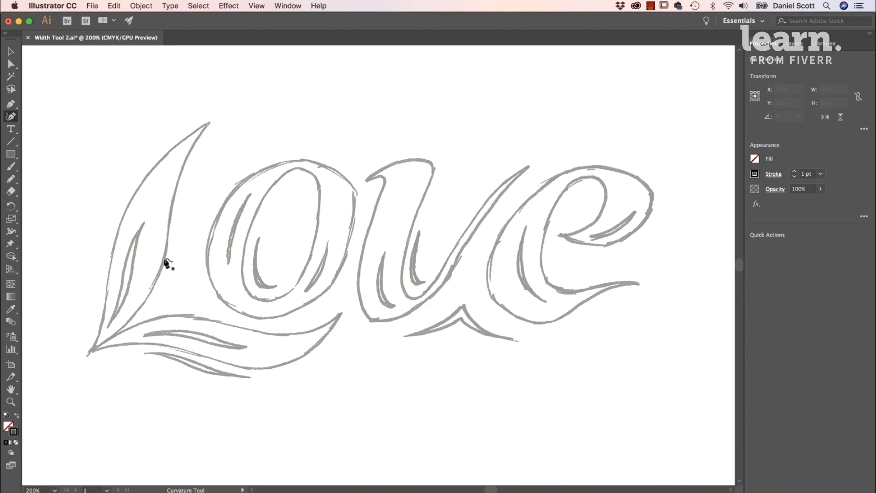
{"action": "left_click", "coordinate": [205, 125]}
{"action": "left_click", "coordinate": [99, 343]}
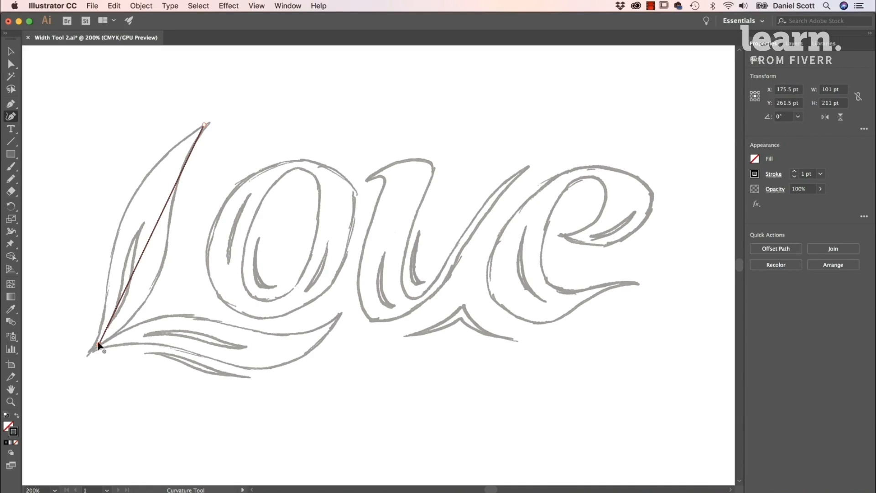
{"action": "key", "text": "super+z"}
{"action": "key", "text": "super+z"}
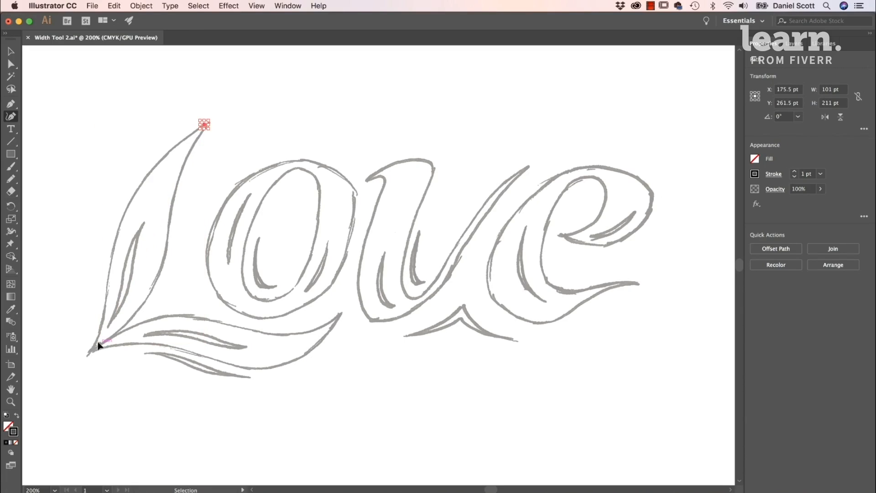
{"action": "left_click", "coordinate": [207, 124]}
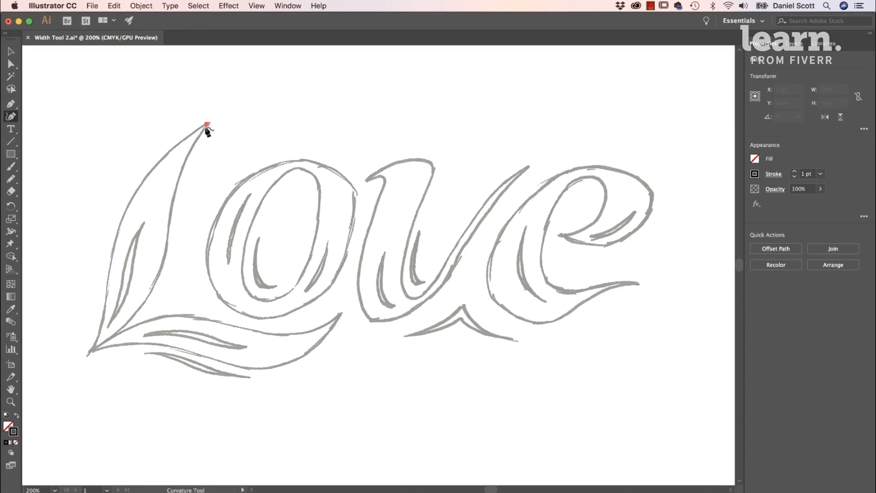
{"action": "left_click", "coordinate": [145, 226]}
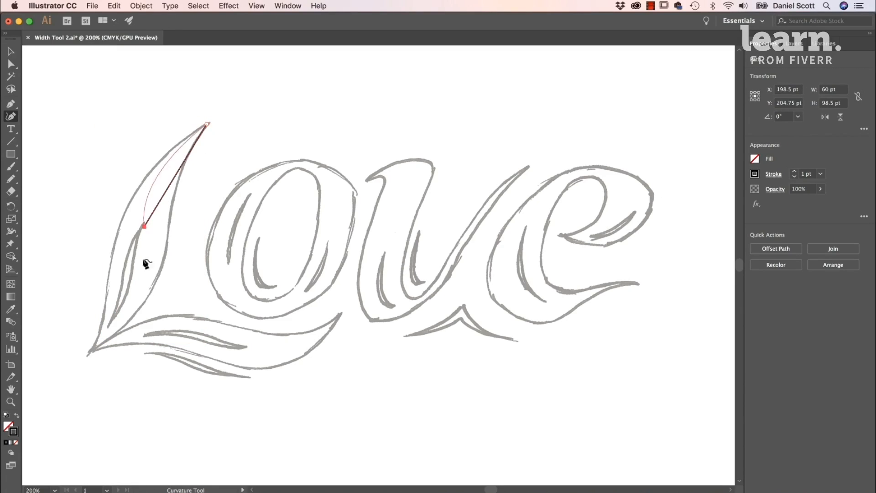
{"action": "left_click", "coordinate": [92, 351]}
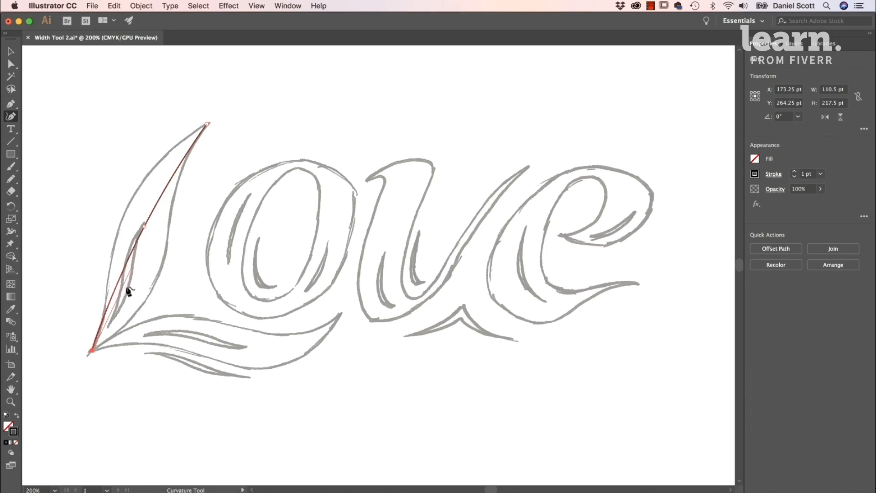
{"action": "key", "text": "super+z"}
{"action": "key", "text": "super+z"}
{"action": "key", "text": "super+z"}
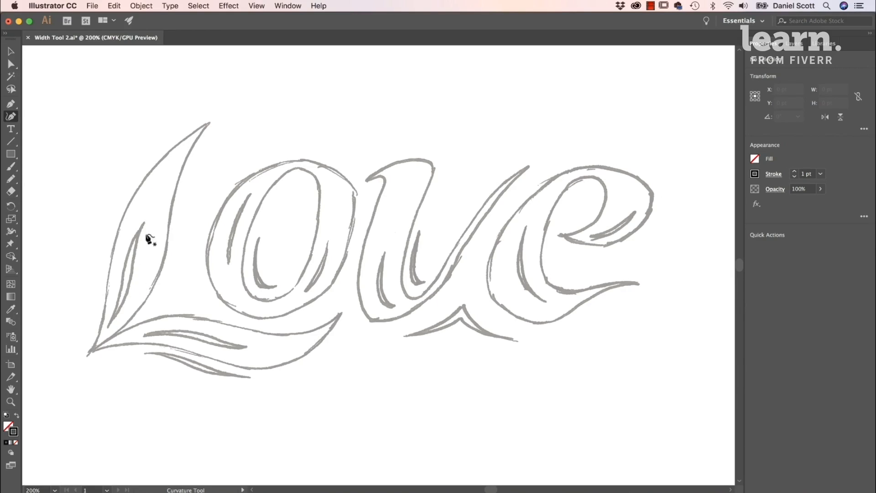
Draw a four-point curved centre line down the sketched L's stem, from its upper tip to its lower-left point, and deselect it.
{"action": "left_click", "coordinate": [208, 124]}
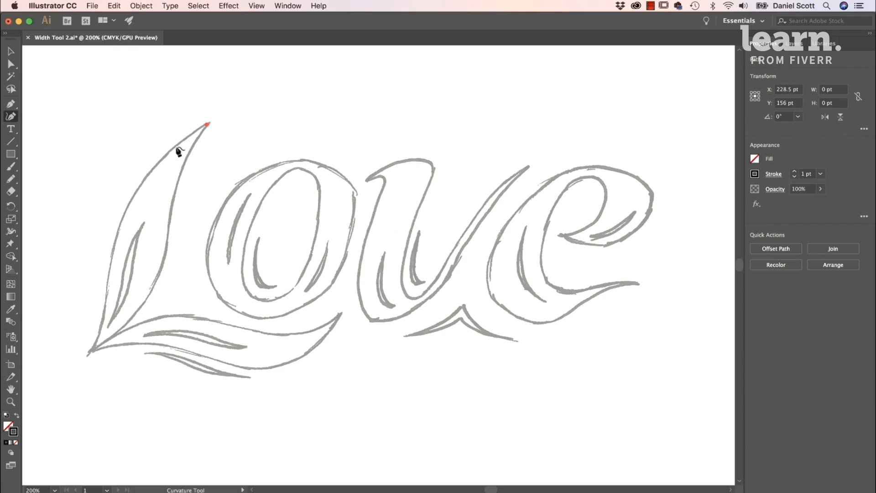
{"action": "left_click", "coordinate": [159, 178]}
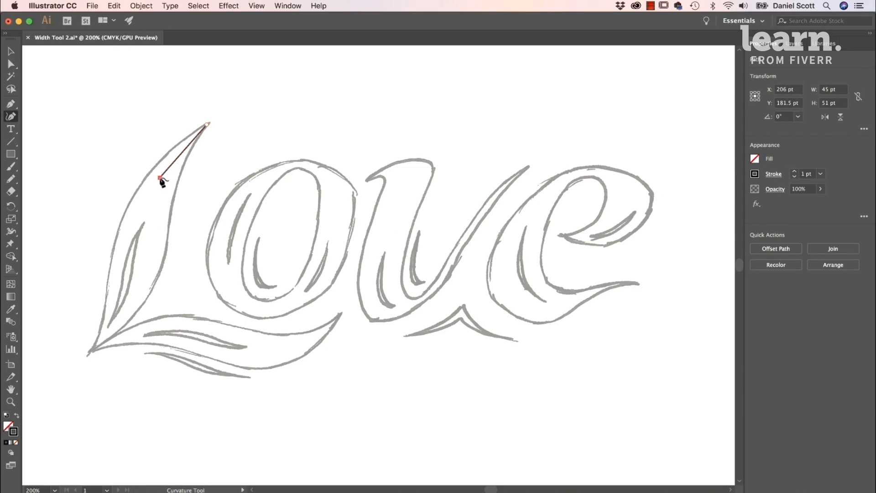
{"action": "left_click", "coordinate": [132, 285]}
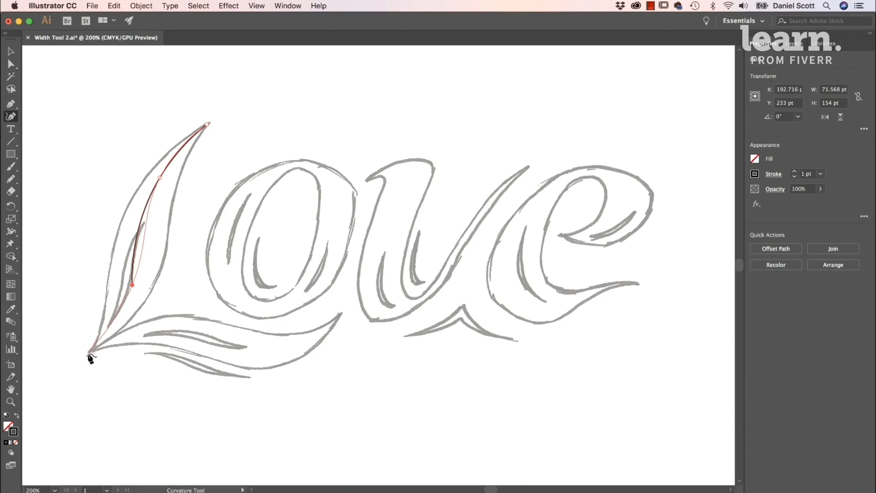
{"action": "left_click", "coordinate": [88, 355]}
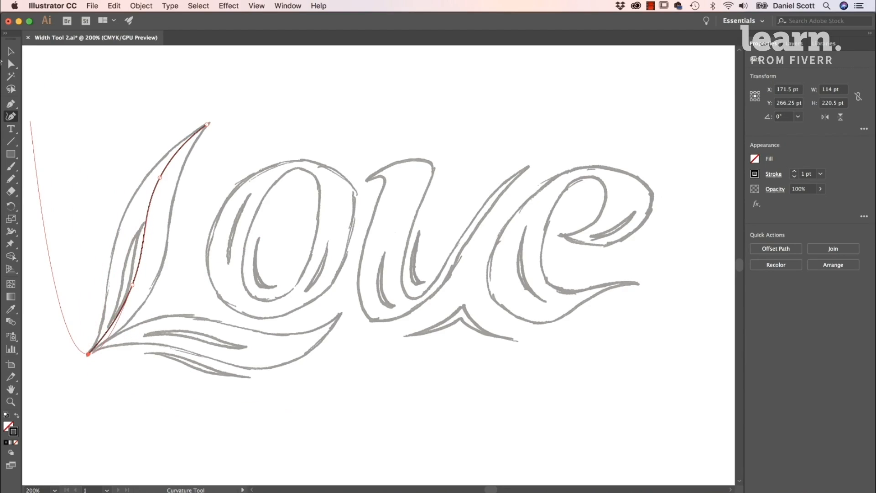
{"action": "left_click", "coordinate": [12, 51]}
{"action": "left_click", "coordinate": [71, 106]}
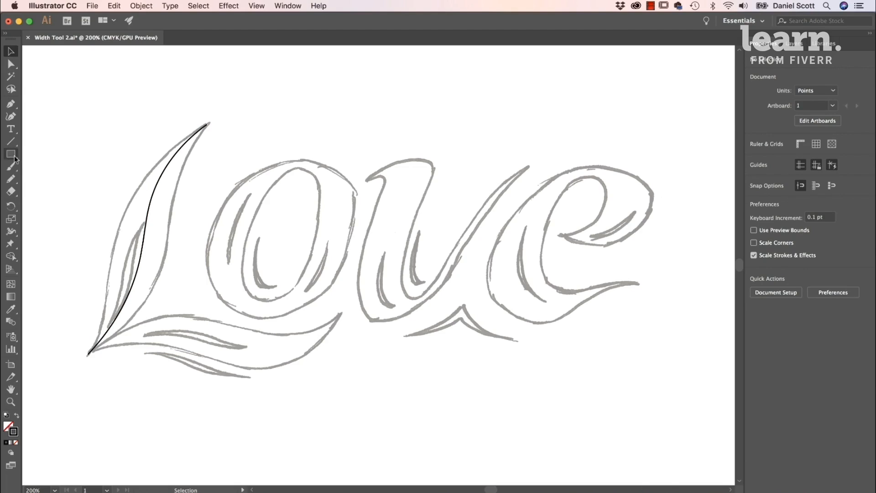
Widen the middle of the L's centre line with the Width tool to fill the sketched stem, and deselect it.
{"action": "left_click", "coordinate": [146, 215]}
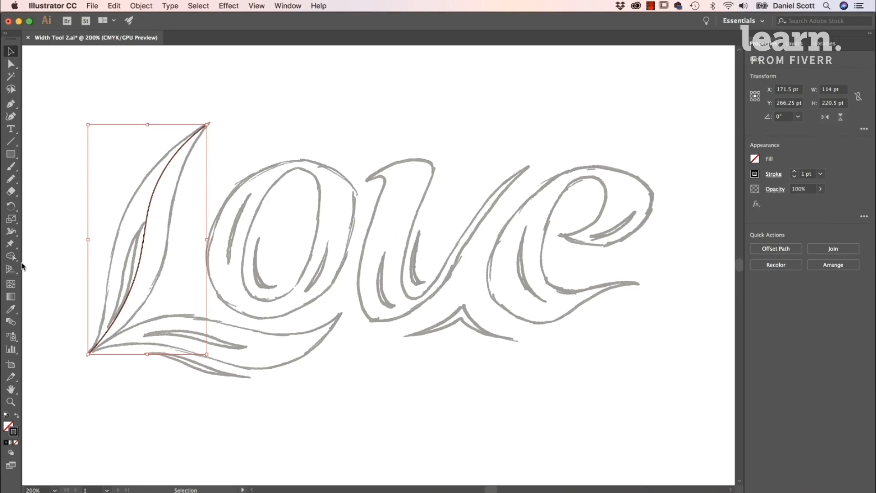
{"action": "left_click", "coordinate": [11, 231]}
{"action": "left_click_drag", "start_coordinate": [144, 234], "coordinate": [168, 246]}
{"action": "left_click", "coordinate": [11, 52]}
{"action": "left_click", "coordinate": [130, 112]}
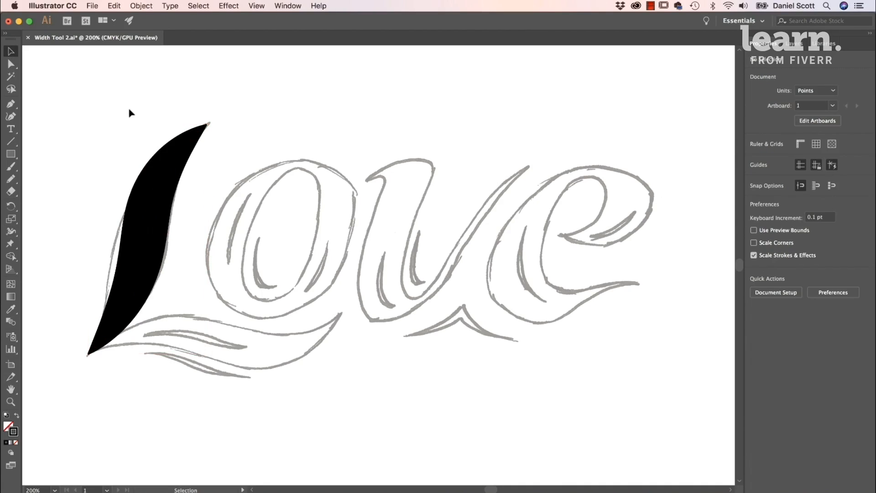
Examine the upper tip of the filled L stem up close against the sketch.
{"action": "key", "text": "super+plus"}
{"action": "key", "text": "super+plus"}
{"action": "key", "text": "super+plus"}
{"action": "left_click_drag", "start_coordinate": [133, 103], "coordinate": [377, 362]}
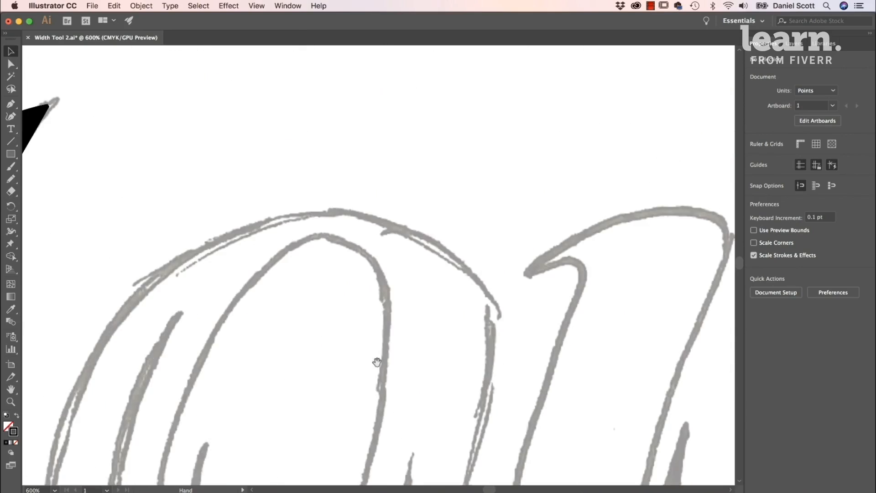
{"action": "left_click_drag", "start_coordinate": [317, 213], "coordinate": [405, 304]}
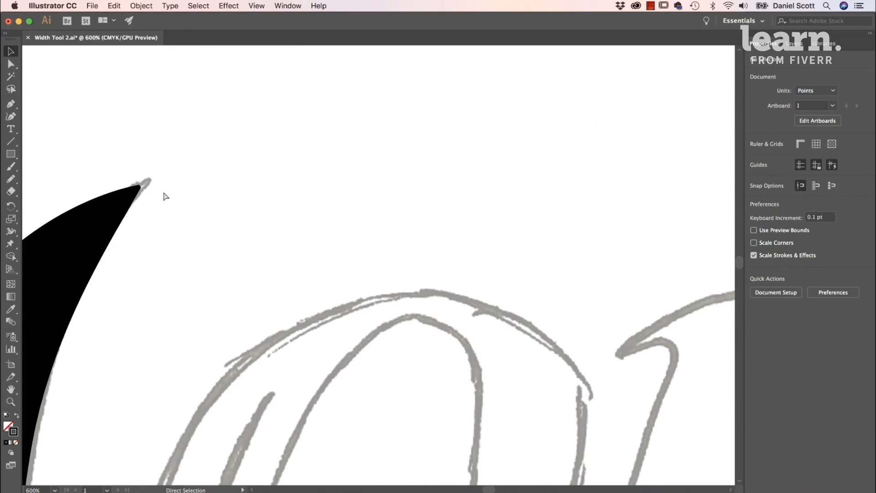
{"action": "key", "text": "super+plus"}
{"action": "key", "text": "super+plus"}
{"action": "left_click_drag", "start_coordinate": [138, 210], "coordinate": [455, 332]}
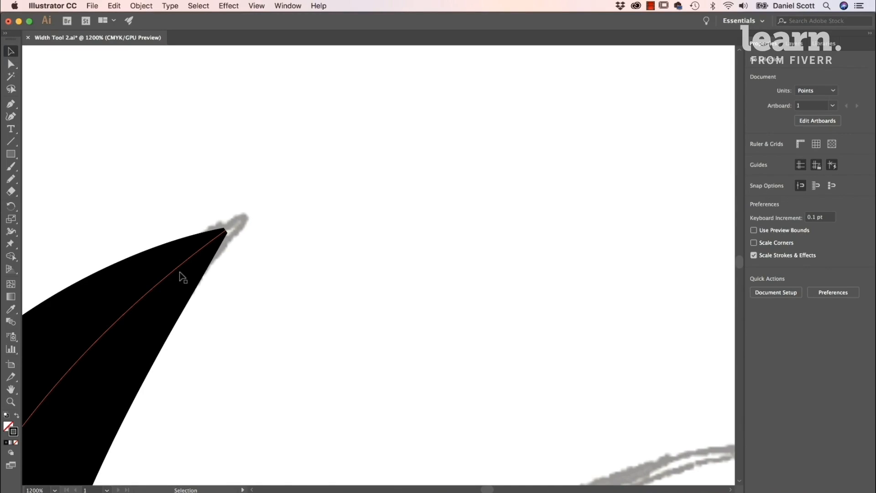
{"action": "key", "text": "super+minus"}
{"action": "key", "text": "super+minus"}
{"action": "key", "text": "super+minus"}
{"action": "key", "text": "super+minus"}
{"action": "key", "text": "super+minus"}
{"action": "key", "text": "super+minus"}
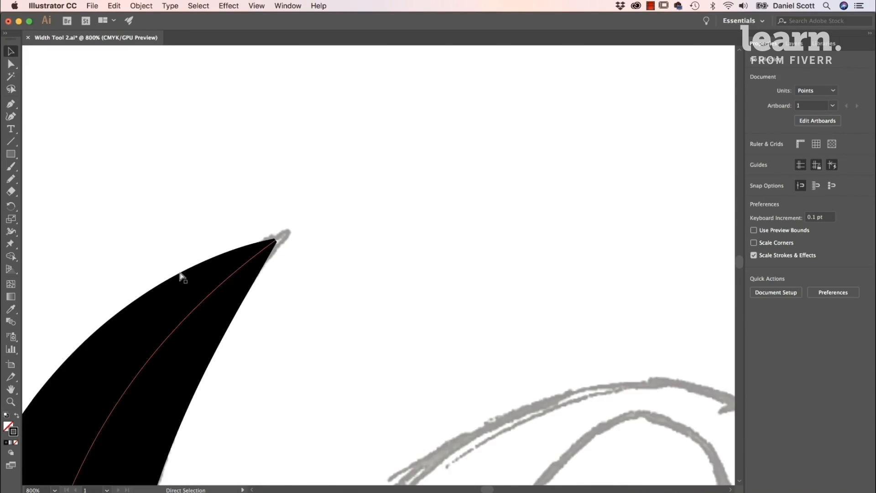
{"action": "left_click_drag", "start_coordinate": [550, 308], "coordinate": [483, 262]}
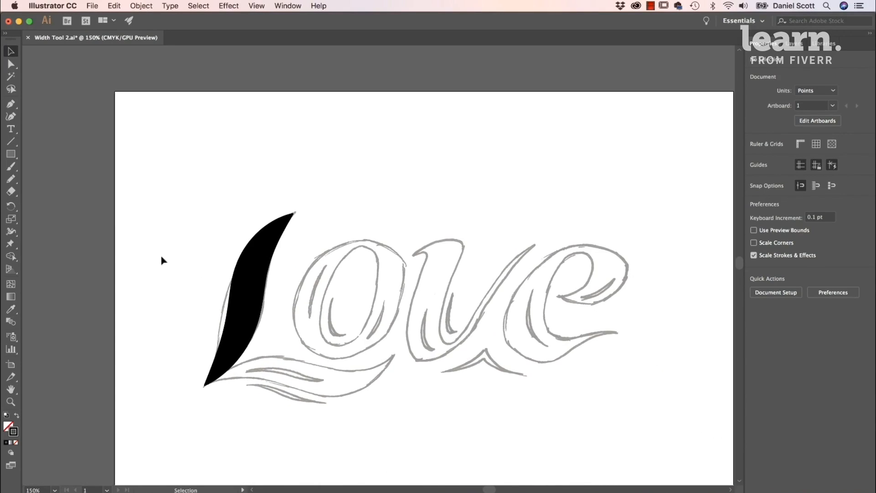
Undo the L's widening, set its centre line's stroke weight to 0.05 pt and choose the Width tool.
{"action": "key", "text": "super+z"}
{"action": "key", "text": "super+z"}
{"action": "key", "text": "super+z"}
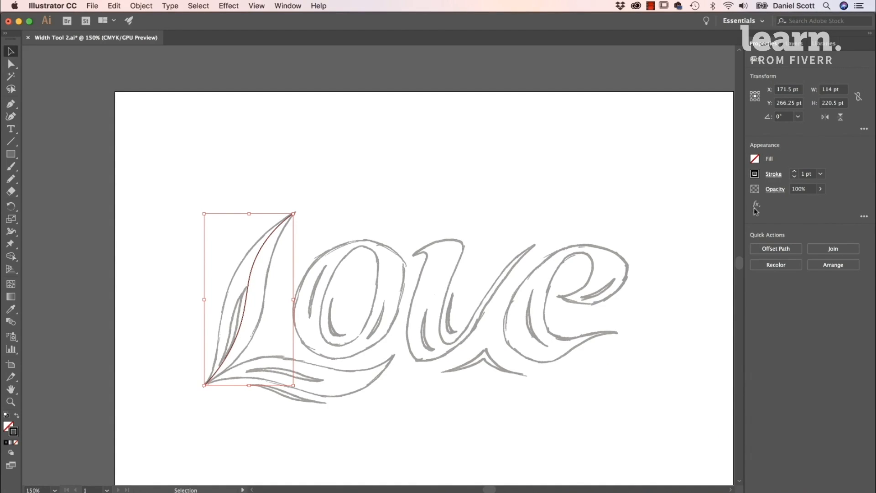
{"action": "left_click", "coordinate": [822, 175]}
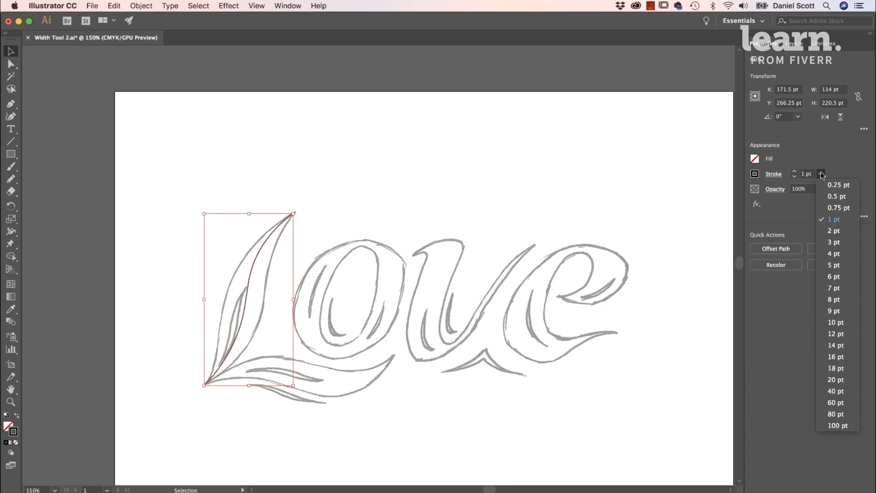
{"action": "left_click", "coordinate": [834, 187]}
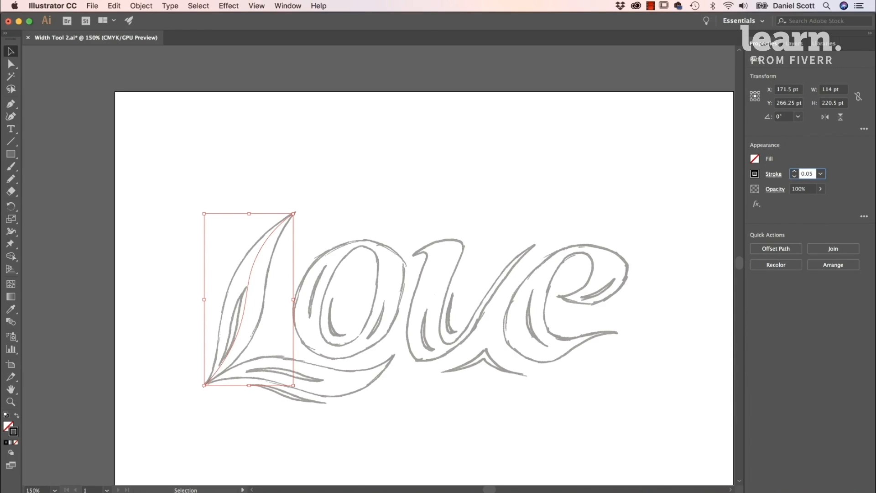
{"action": "key", "text": "Return"}
{"action": "left_click", "coordinate": [12, 231]}
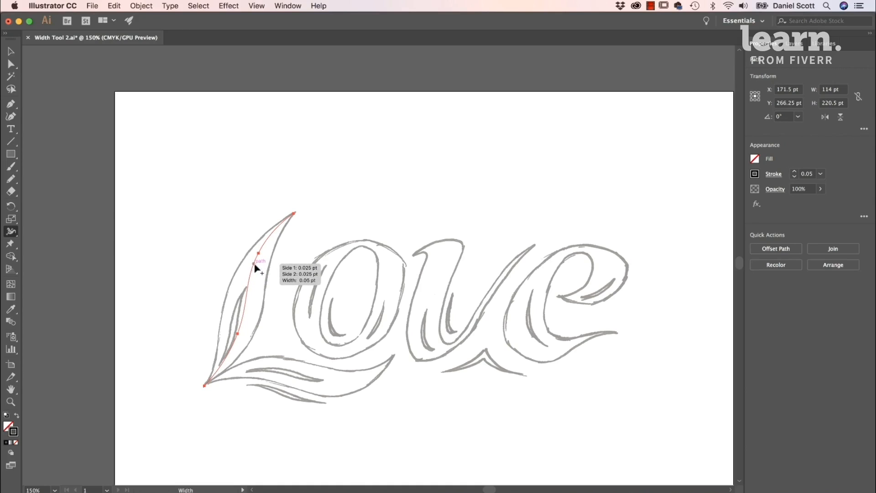
Try widening the L's centre line separately at an upper and a lower point, and undo both changes.
{"action": "left_click_drag", "start_coordinate": [254, 265], "coordinate": [263, 269]}
{"action": "left_click_drag", "start_coordinate": [241, 323], "coordinate": [255, 333]}
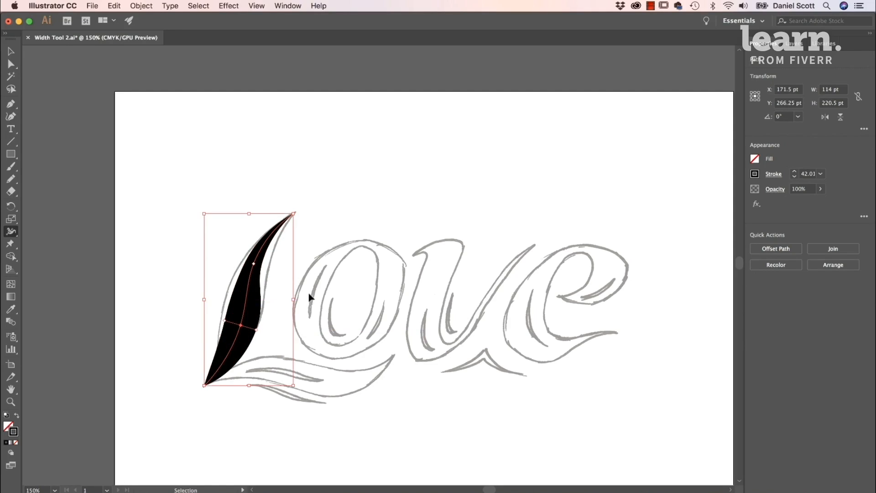
{"action": "key", "text": "super+z"}
{"action": "key", "text": "super+z"}
Widen the L's centre line from a single point near its middle to about 43 pt, filling the sketched stem.
{"action": "mouse_move", "coordinate": [246, 294]}
{"action": "left_mouse_down"}
{"action": "mouse_move", "coordinate": [263, 303]}
{"action": "mouse_move", "coordinate": [244, 311]}
{"action": "left_mouse_up"}
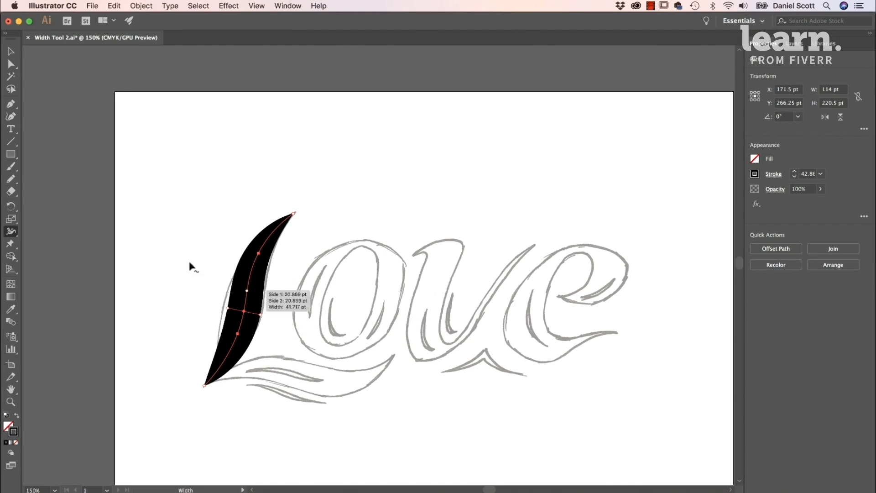
{"action": "left_click", "coordinate": [13, 51]}
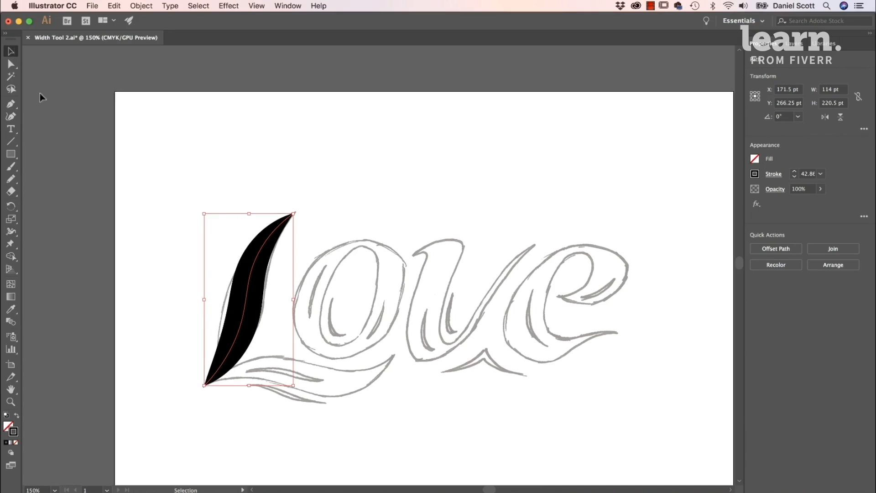
Move the filled L stem up and to the left, clear of the sketched letter, and deselect it.
{"action": "left_click_drag", "start_coordinate": [245, 292], "coordinate": [159, 282]}
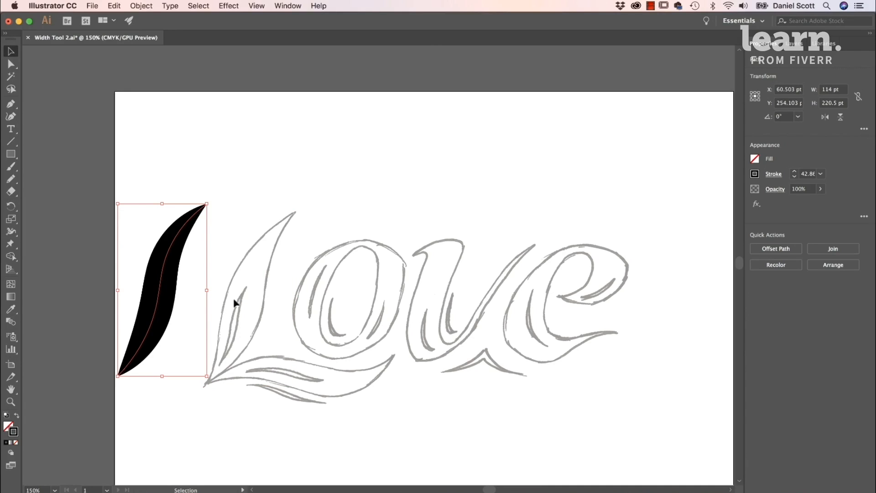
{"action": "key", "text": "super+z"}
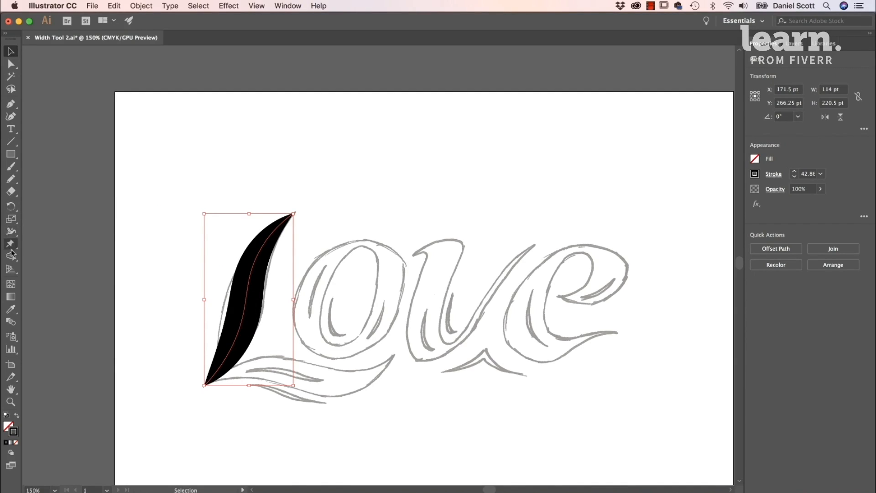
{"action": "left_click", "coordinate": [11, 117]}
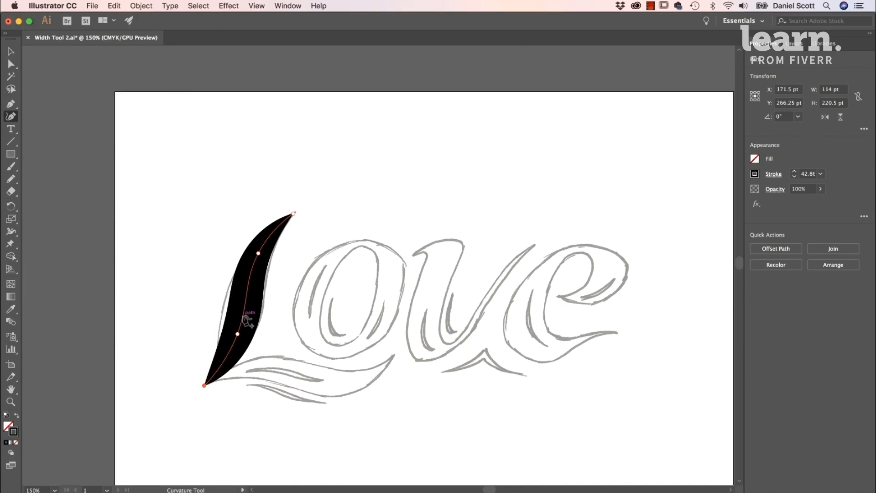
{"action": "key", "text": "v"}
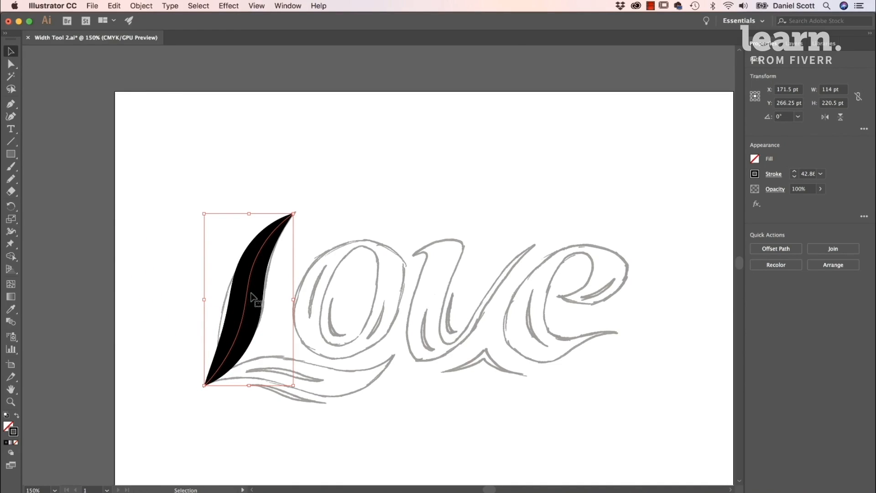
{"action": "left_click_drag", "start_coordinate": [248, 296], "coordinate": [192, 192]}
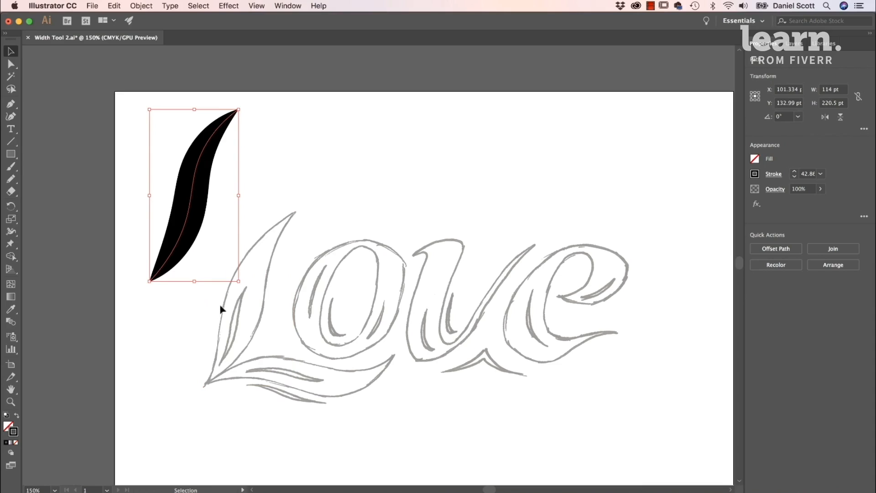
{"action": "left_click", "coordinate": [172, 354]}
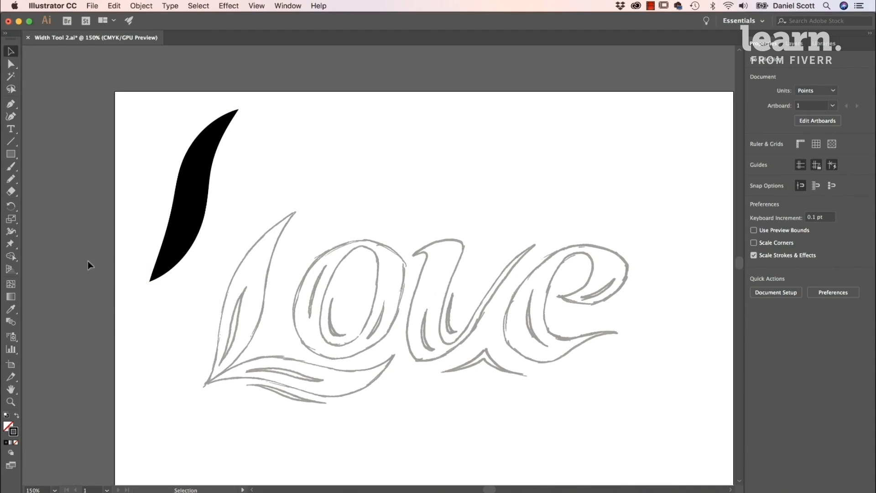
Draw a Pencil line about 94 pt tall along the inner accent of the sketched L and make its stroke white.
{"action": "left_click", "coordinate": [11, 178]}
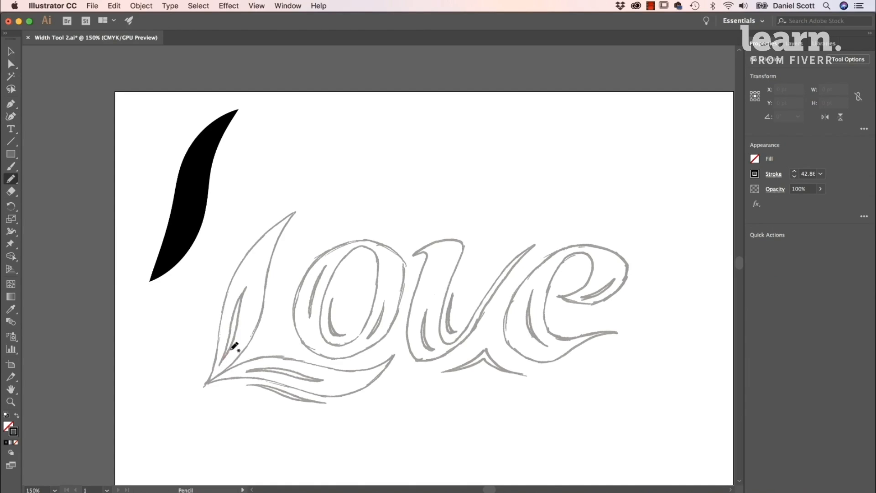
{"action": "left_click_drag", "start_coordinate": [224, 359], "coordinate": [246, 287]}
{"action": "key", "text": "v"}
{"action": "left_click", "coordinate": [242, 313]}
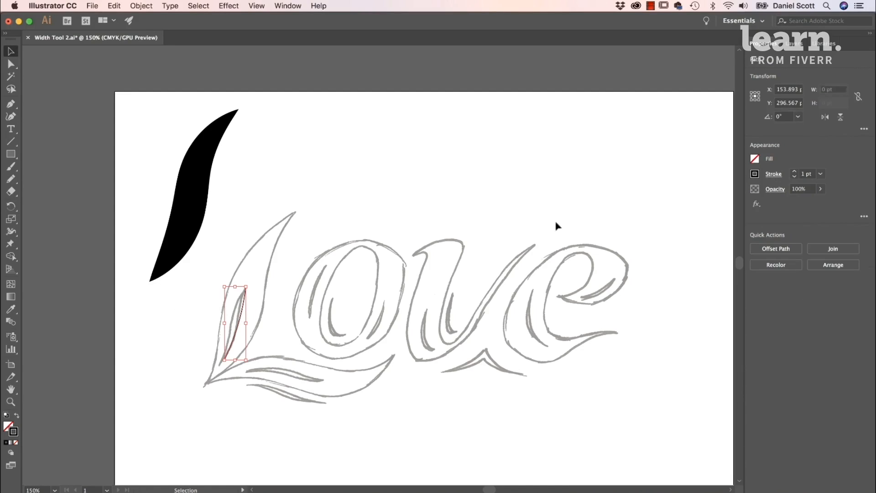
{"action": "left_click", "coordinate": [755, 175]}
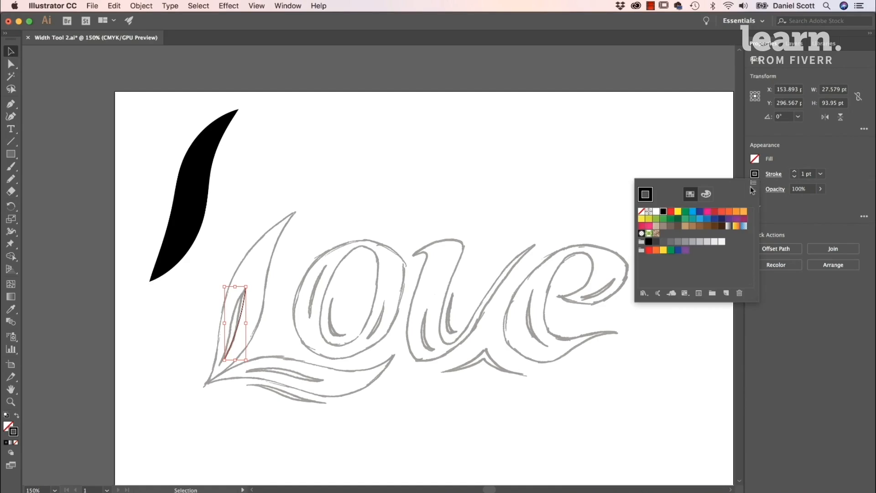
{"action": "left_click", "coordinate": [656, 216]}
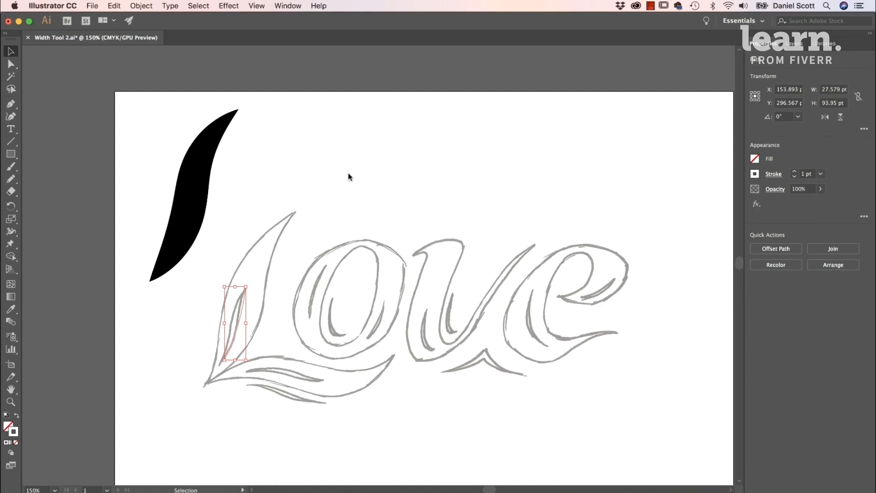
Move the filled stem back onto the sketched L and deselect it.
{"action": "left_click_drag", "start_coordinate": [195, 193], "coordinate": [249, 297]}
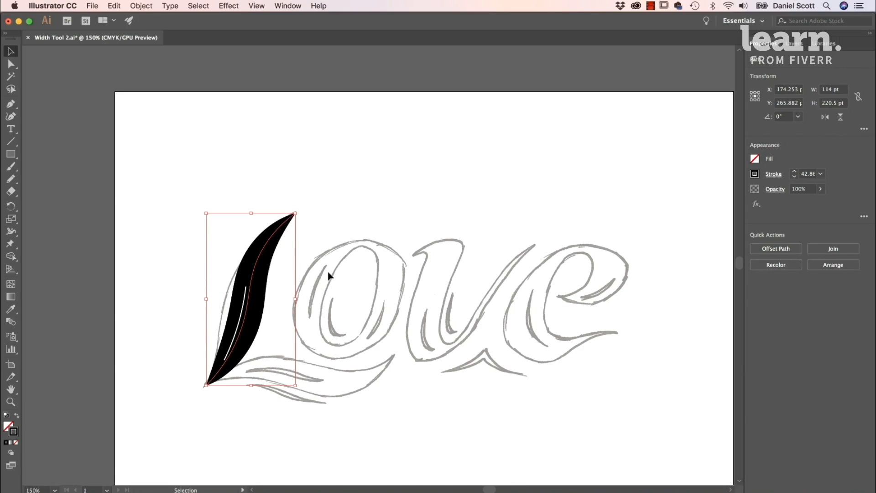
{"action": "left_click", "coordinate": [314, 275]}
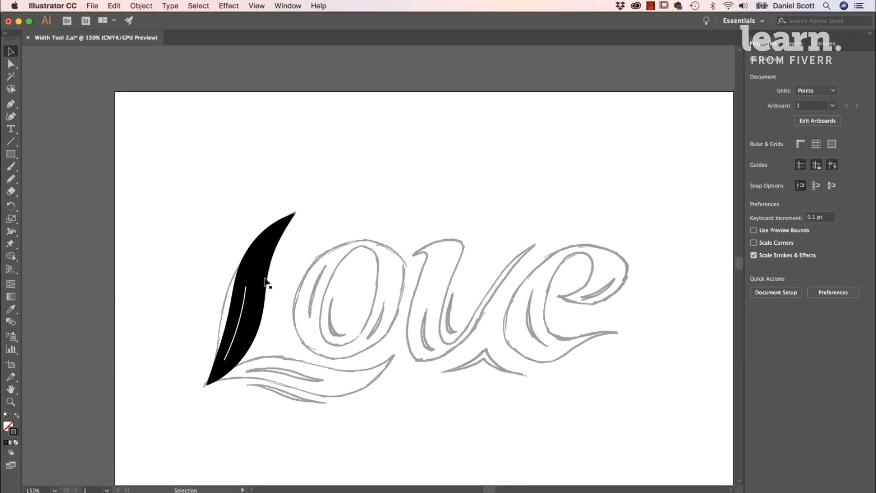
Shift the white accent line about 13 pt down and 2 pt left within the black L stem.
{"action": "left_click", "coordinate": [242, 315]}
{"action": "left_click_drag", "start_coordinate": [241, 315], "coordinate": [242, 320]}
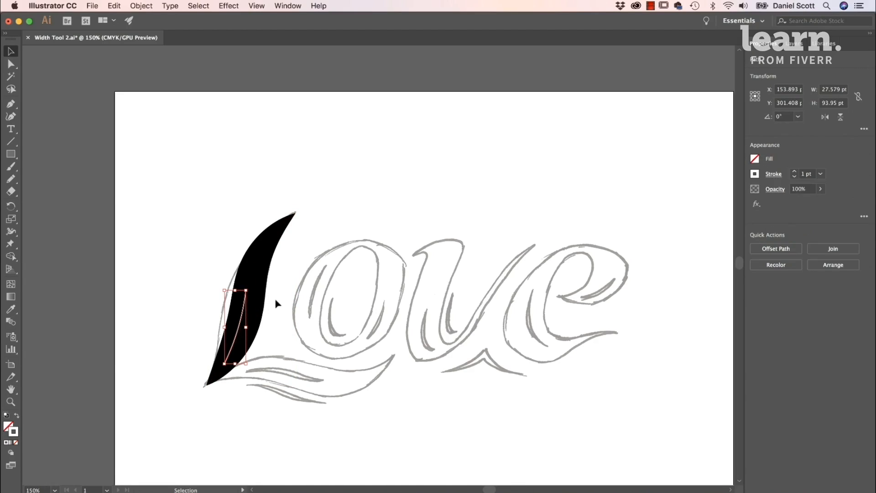
{"action": "key", "text": "Down"}
{"action": "key", "text": "Down"}
{"action": "key", "text": "Down"}
{"action": "key", "text": "Down"}
{"action": "key", "text": "Down"}
{"action": "key", "text": "Down"}
{"action": "key", "text": "Down"}
{"action": "key", "text": "Down"}
{"action": "key", "text": "Left"}
{"action": "key", "text": "Left"}
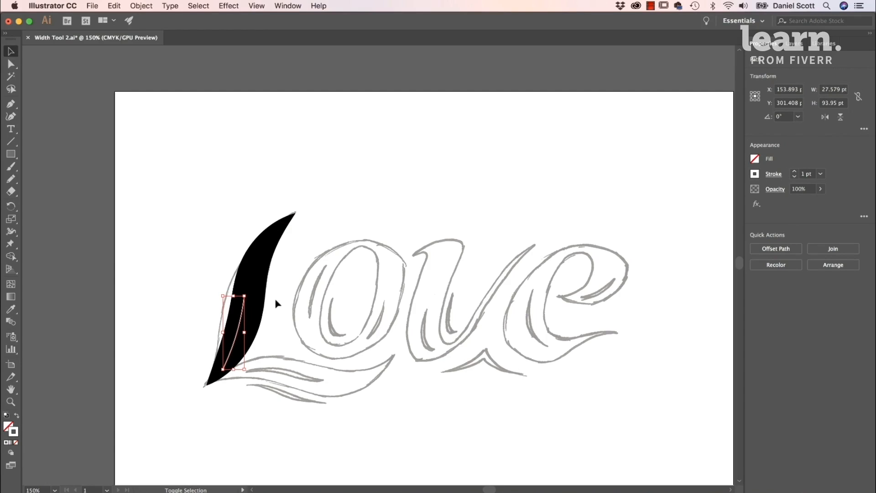
Rotate the white accent line about 4° clockwise to follow the curve of the L stem.
{"action": "key", "text": "super+equal"}
{"action": "key", "text": "super+equal"}
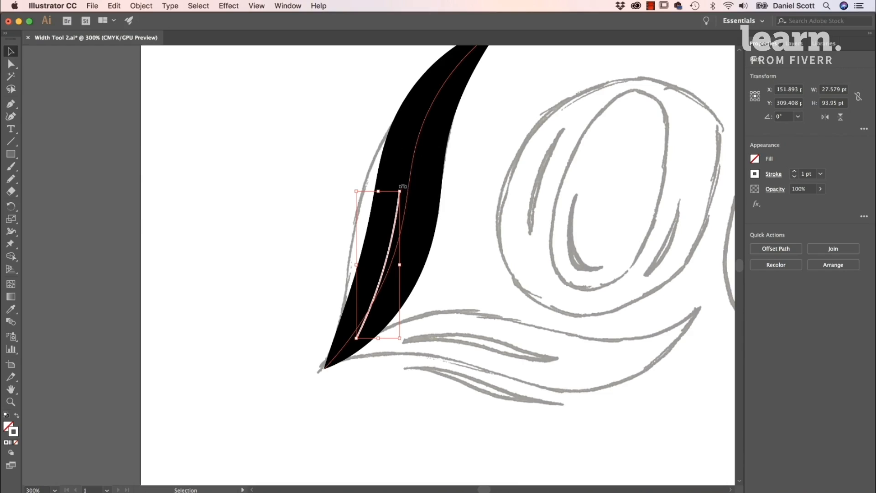
{"action": "left_click_drag", "start_coordinate": [403, 186], "coordinate": [414, 184]}
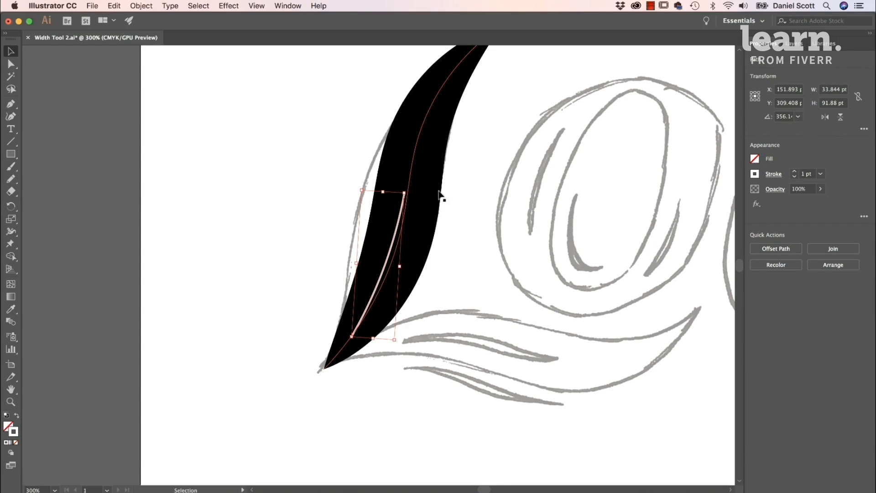
Set the white accent line's stroke weight to 0.05 pt.
{"action": "left_click", "coordinate": [821, 175]}
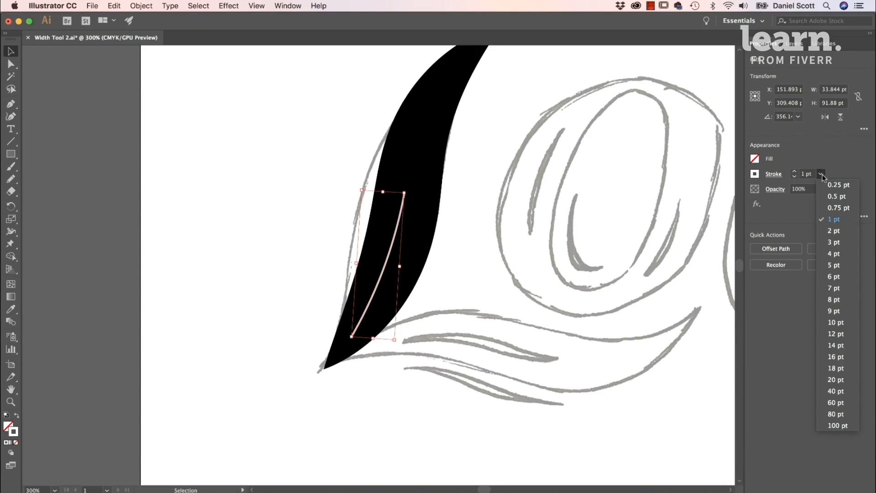
{"action": "left_click", "coordinate": [838, 184]}
{"action": "left_click", "coordinate": [815, 175]}
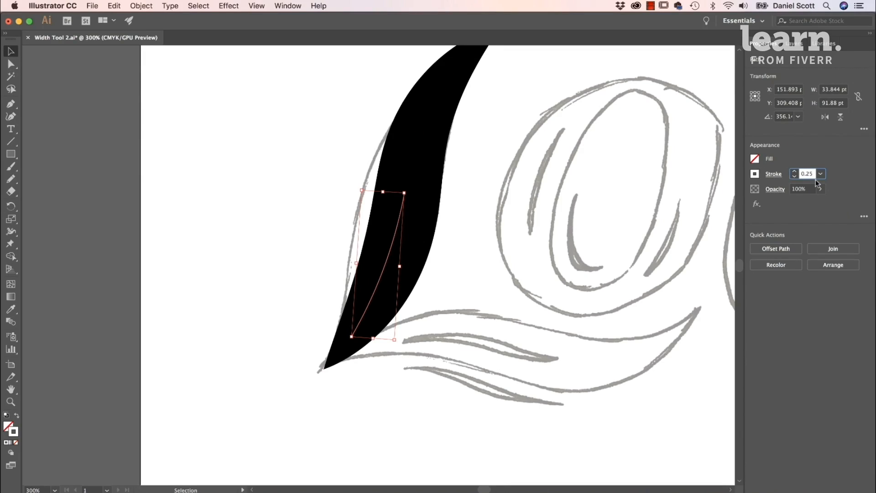
{"action": "key", "text": "Return"}
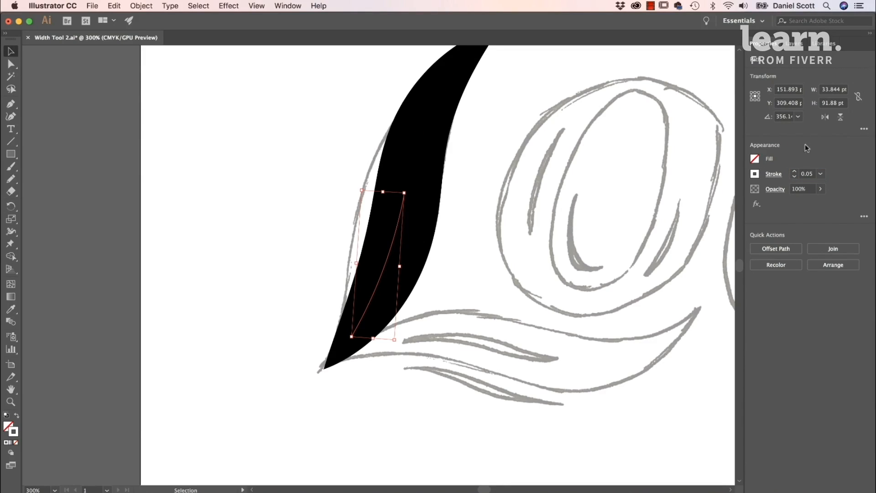
Widen the white accent line to about 3.2 pt near its lower end with the Width tool, and deselect it.
{"action": "left_click", "coordinate": [11, 232]}
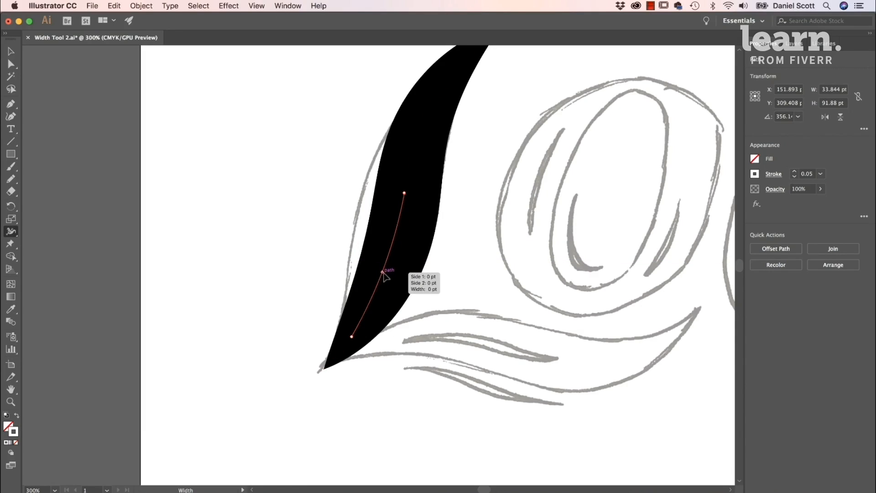
{"action": "left_click_drag", "start_coordinate": [382, 273], "coordinate": [366, 310]}
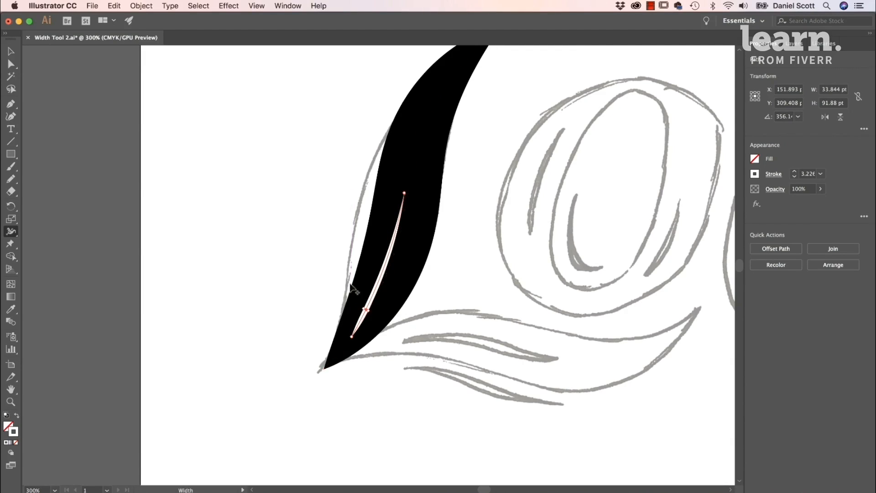
{"action": "left_click", "coordinate": [11, 51]}
{"action": "left_click", "coordinate": [214, 147]}
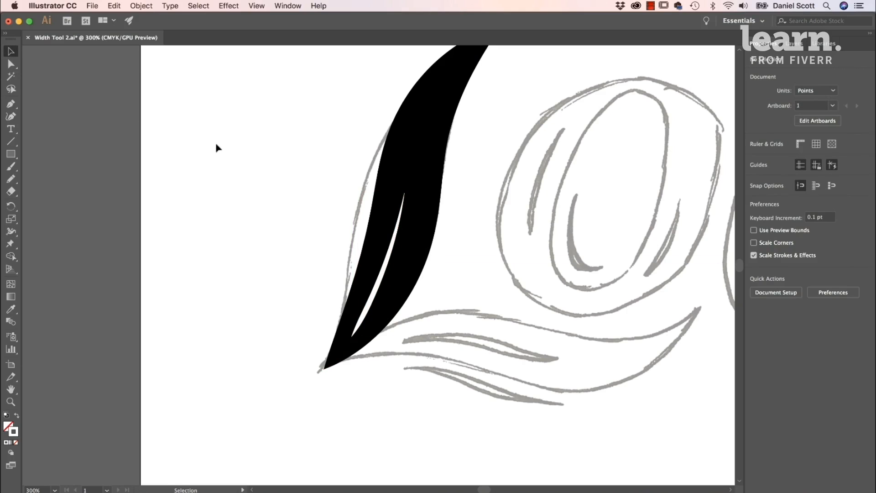
{"action": "mouse_move", "coordinate": [475, 221]}
{"action": "left_mouse_down"}
{"action": "mouse_move", "coordinate": [375, 284]}
{"action": "mouse_move", "coordinate": [203, 311]}
{"action": "left_mouse_up"}
{"action": "scroll", "coordinate": [377, 276], "scroll_direction": "down", "scroll_amount": 1}
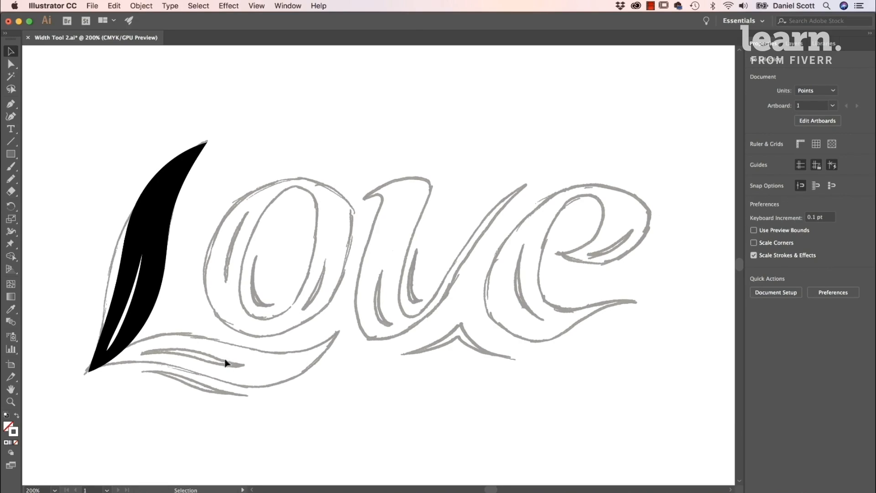
Draw a wavy four-point path about 218 pt wide along the middle of the L's sketched foot with the Curvature tool.
{"action": "left_click", "coordinate": [12, 116]}
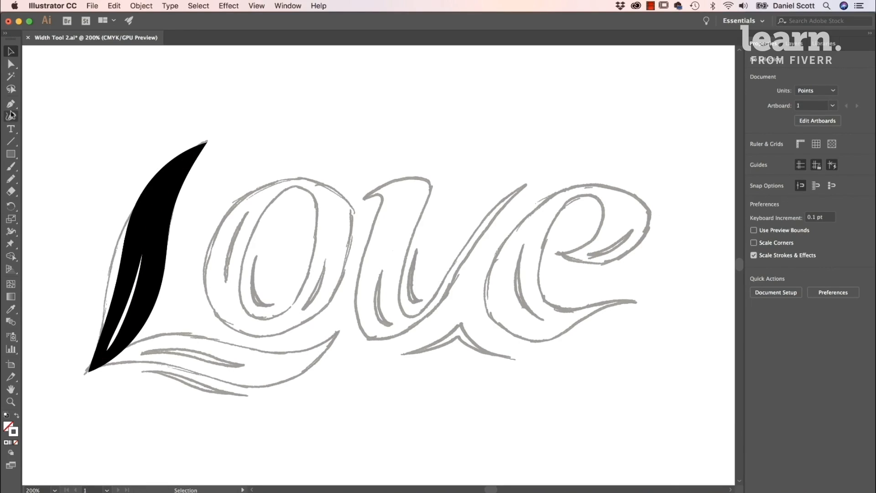
{"action": "left_click", "coordinate": [336, 332]}
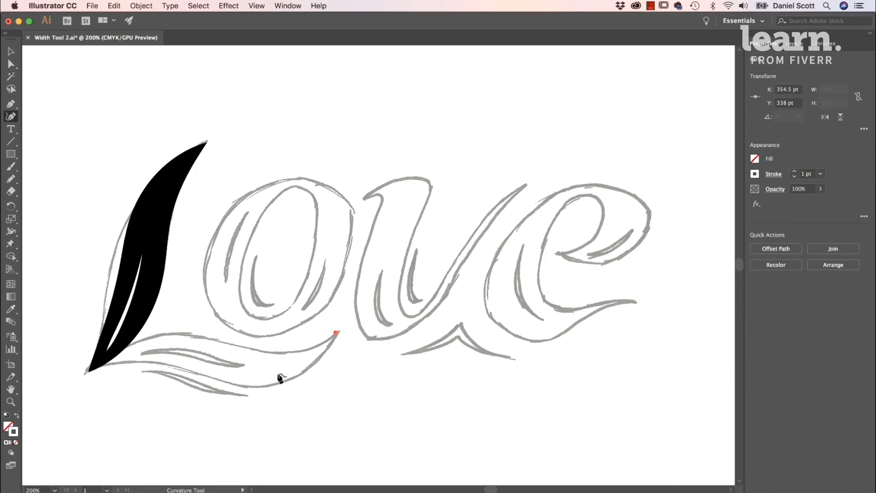
{"action": "left_click", "coordinate": [278, 373]}
{"action": "left_click", "coordinate": [173, 347]}
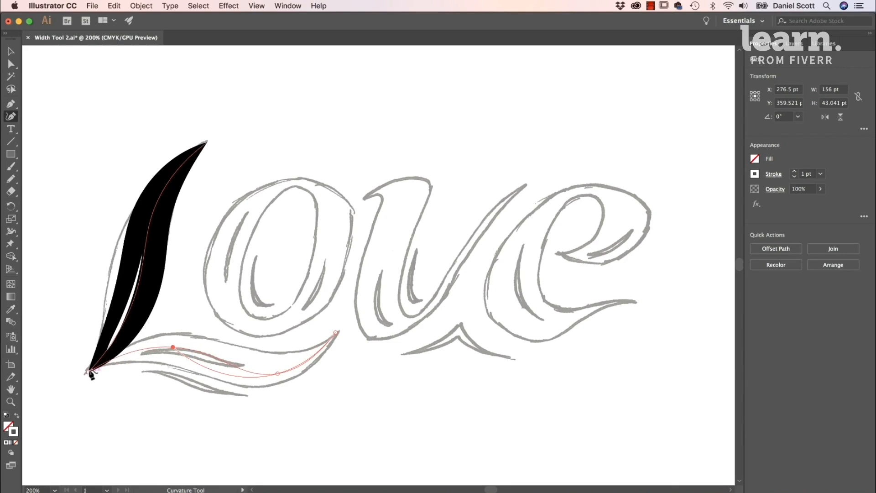
{"action": "left_click", "coordinate": [90, 370]}
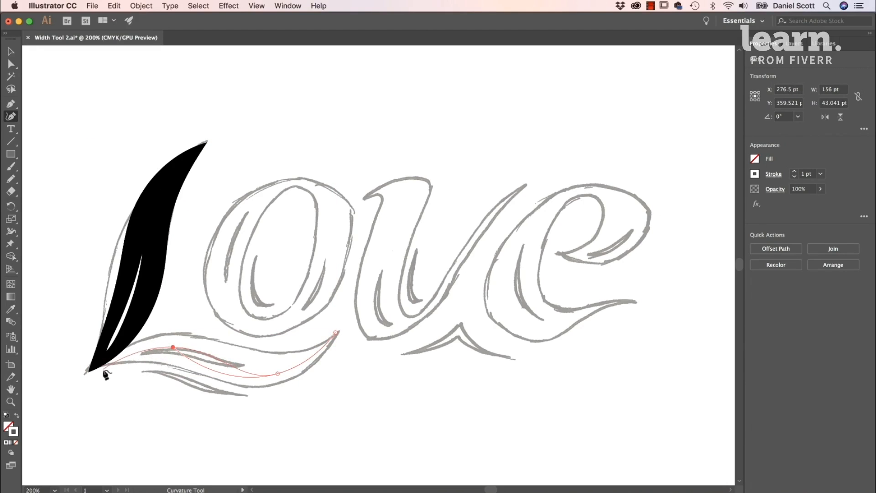
{"action": "left_click", "coordinate": [108, 362]}
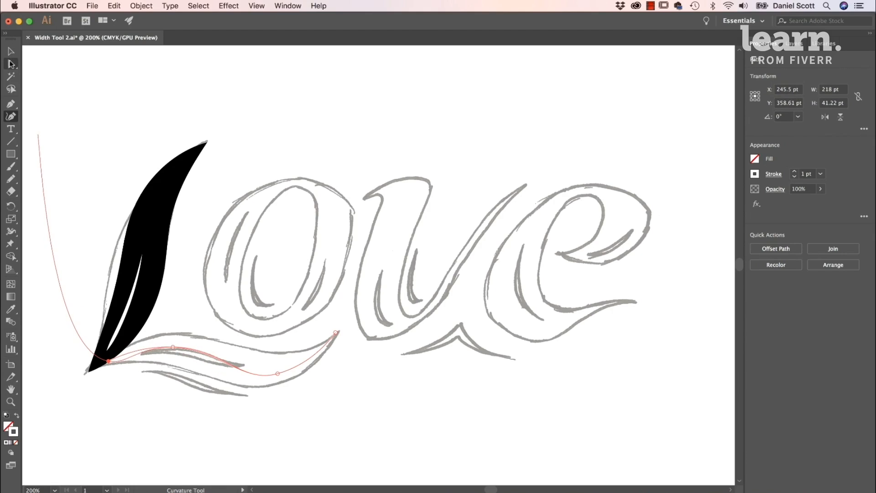
Move the foot path's left end point about 11 pt left and 11 pt down to the stem's tip, and adjust its lower bend's handle slightly.
{"action": "left_click", "coordinate": [12, 65]}
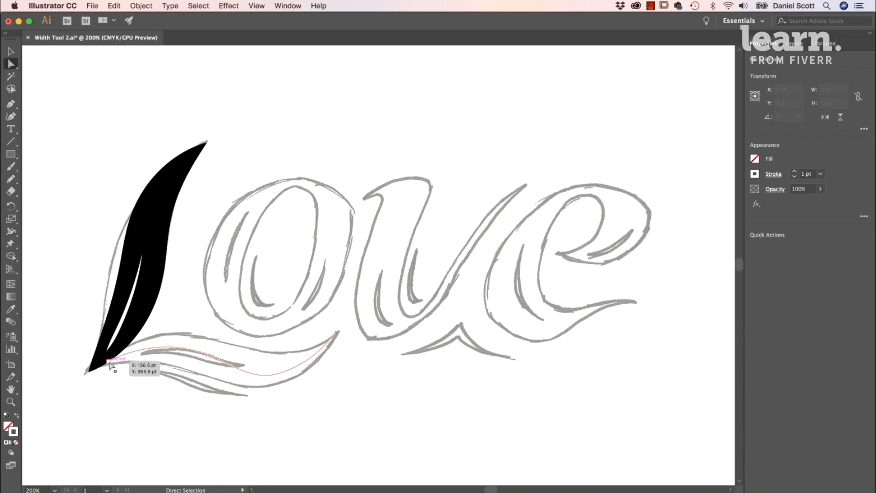
{"action": "left_click", "coordinate": [96, 372]}
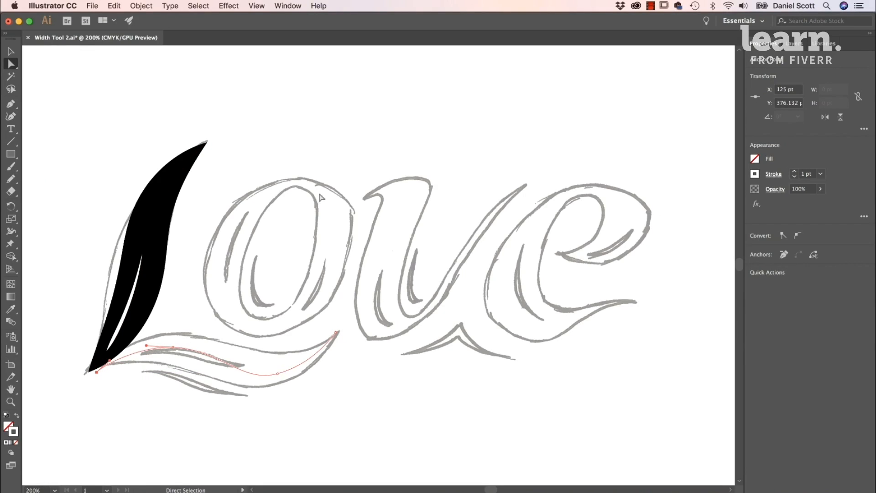
{"action": "left_click", "coordinate": [278, 374]}
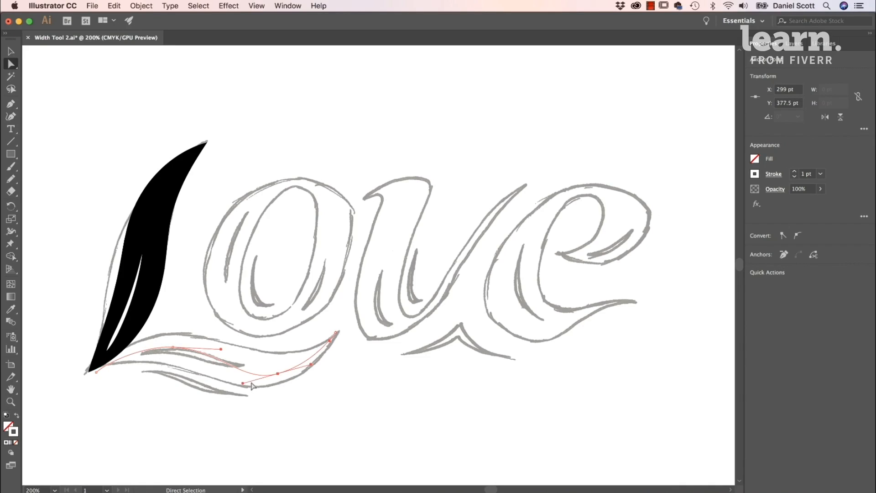
{"action": "left_click_drag", "start_coordinate": [243, 383], "coordinate": [246, 382]}
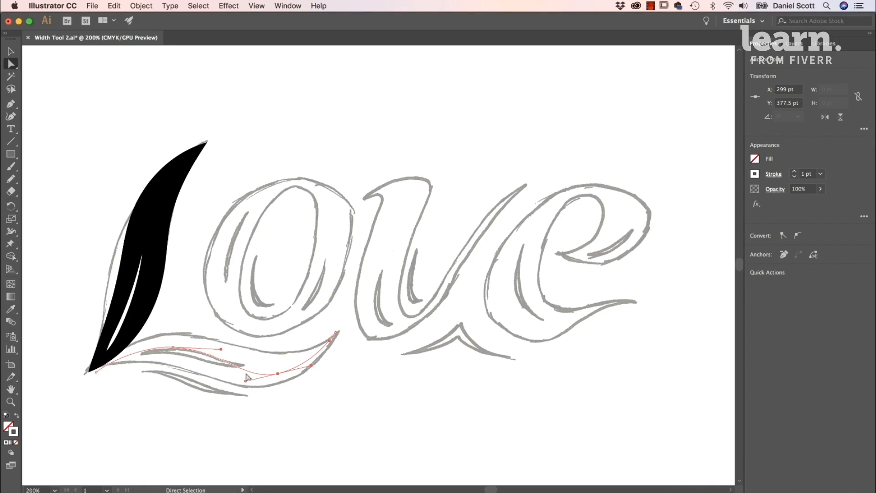
Set the foot path's stroke colour to black and deselect it.
{"action": "left_click", "coordinate": [754, 178]}
{"action": "left_click", "coordinate": [662, 213]}
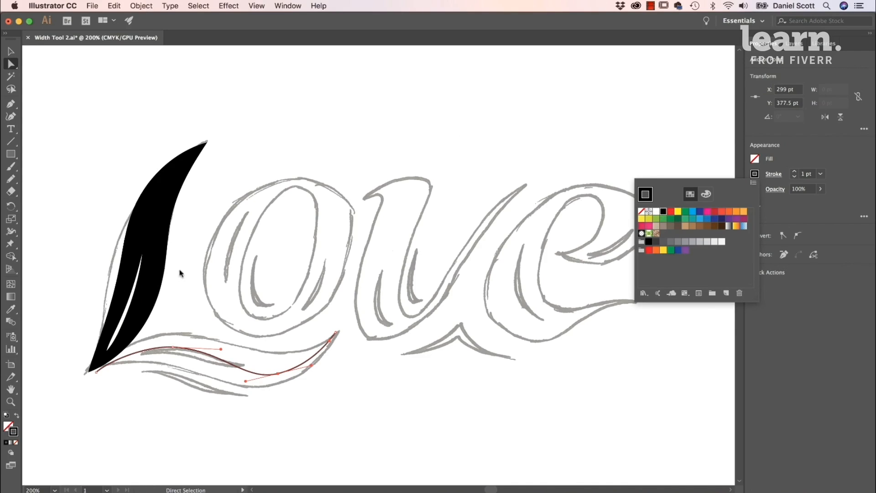
{"action": "left_click", "coordinate": [259, 270]}
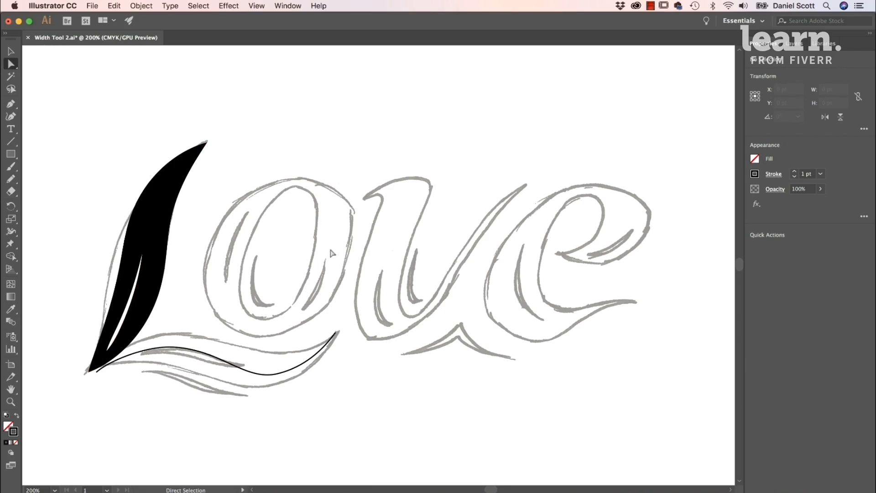
Draw a closed four-point oval about 127 by 137 pt inside the sketched O's outer outline with the Curvature tool, and deselect it.
{"action": "left_click", "coordinate": [11, 116]}
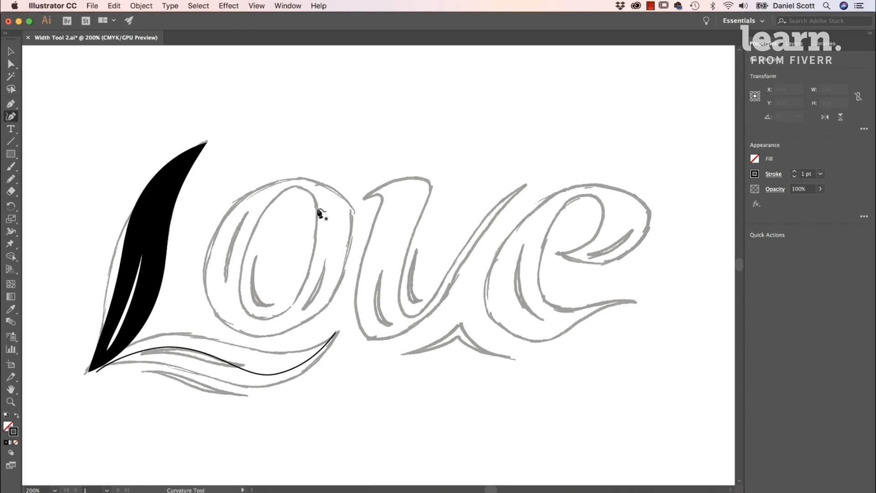
{"action": "left_click", "coordinate": [259, 192]}
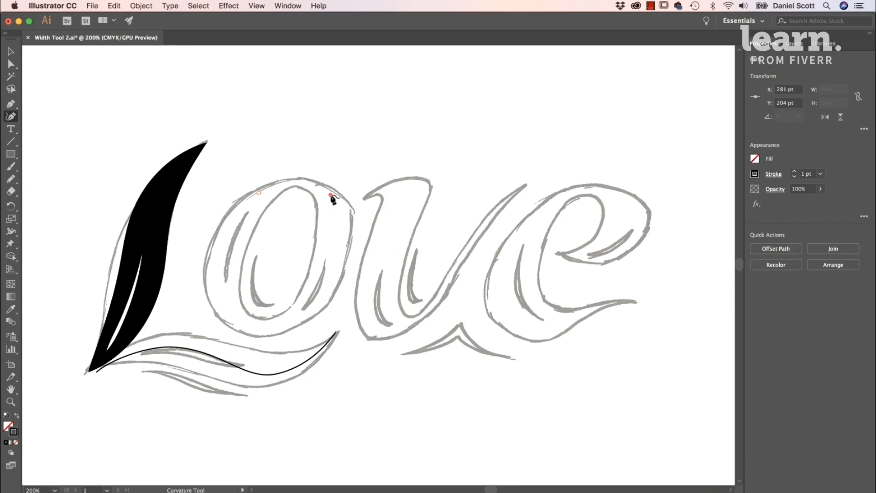
{"action": "left_click", "coordinate": [331, 196]}
{"action": "left_click", "coordinate": [298, 316]}
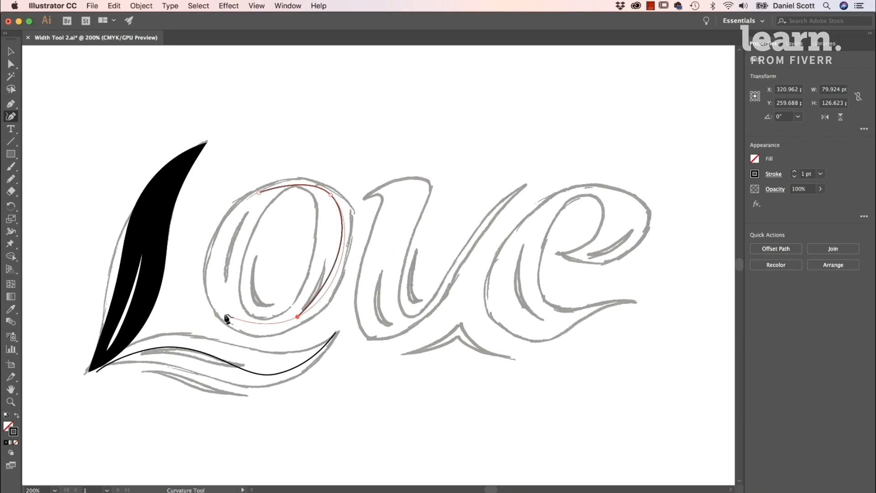
{"action": "left_click", "coordinate": [224, 314]}
{"action": "left_click", "coordinate": [258, 192]}
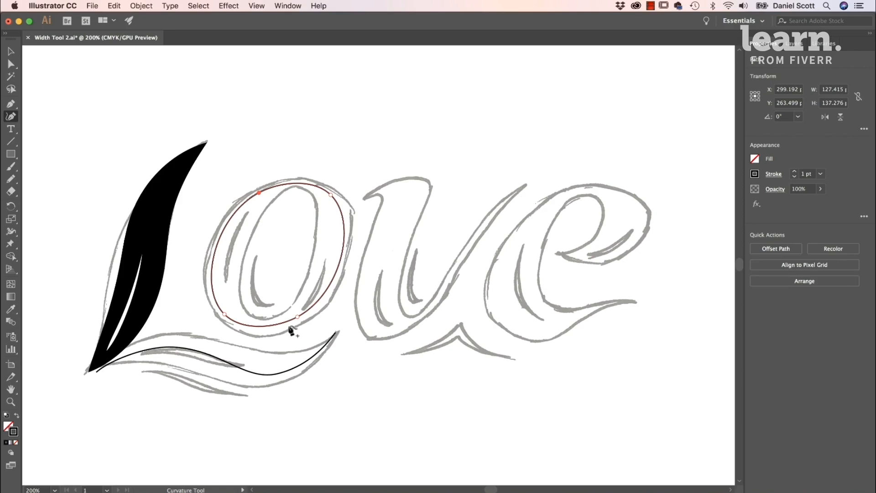
{"action": "left_click", "coordinate": [11, 51]}
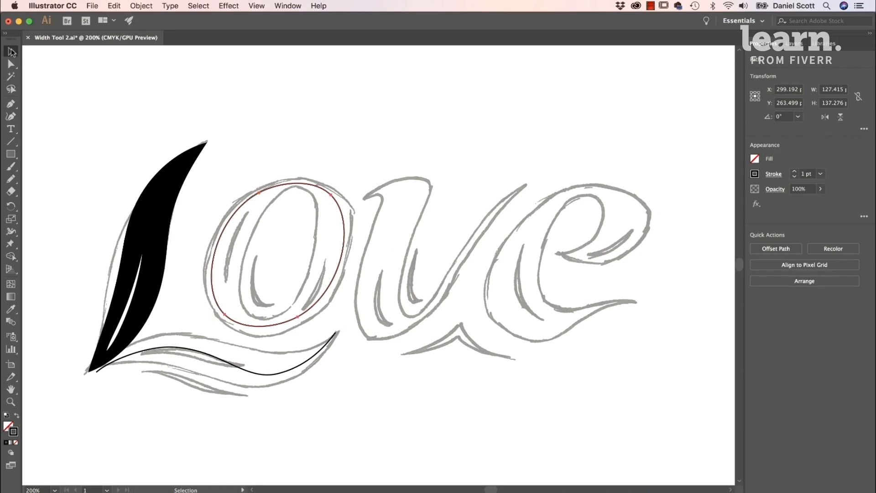
{"action": "left_click", "coordinate": [55, 93]}
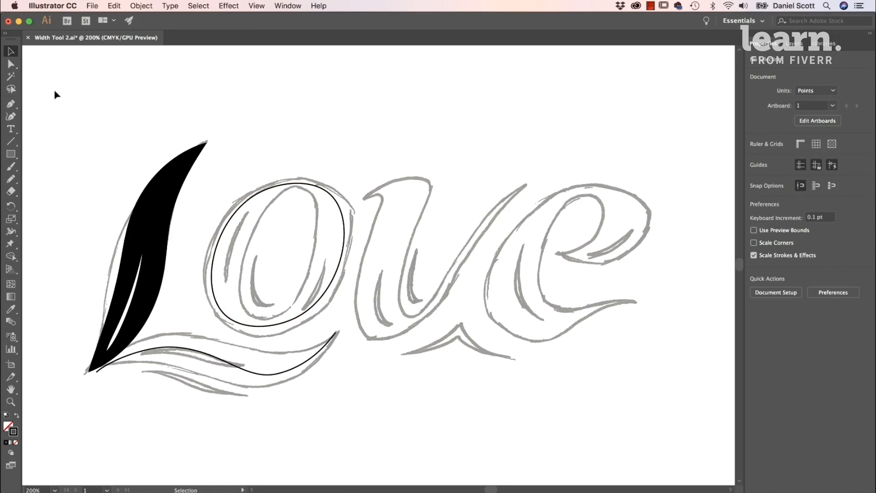